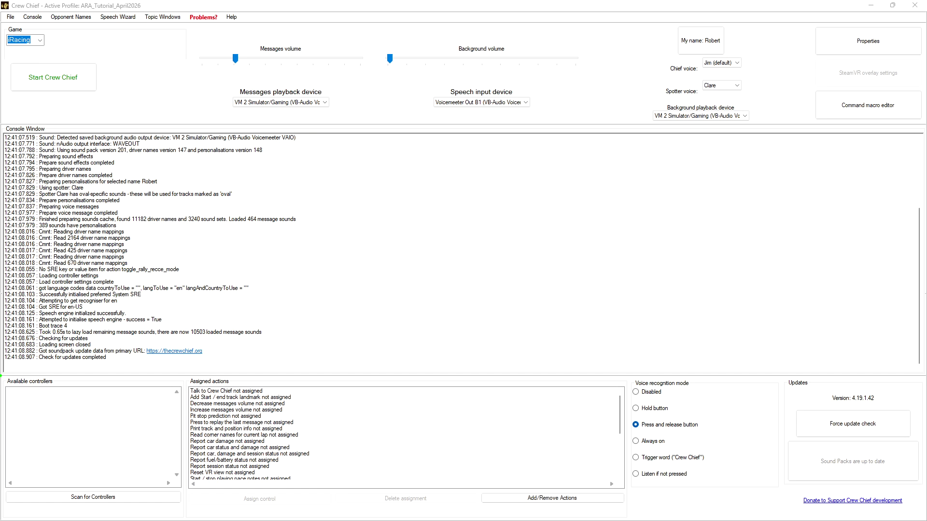
- Scan for connected controllers so they are listed as available for assignment
{"action": "left_click_drag", "start_coordinate": [2, 376], "coordinate": [127, 460]}
{"action": "mouse_move", "coordinate": [1, 378]}
{"action": "left_mouse_down"}
{"action": "mouse_move", "coordinate": [84, 479]}
{"action": "mouse_move", "coordinate": [233, 502]}
{"action": "mouse_move", "coordinate": [628, 507]}
{"action": "left_mouse_up"}
{"action": "left_click", "coordinate": [99, 499]}
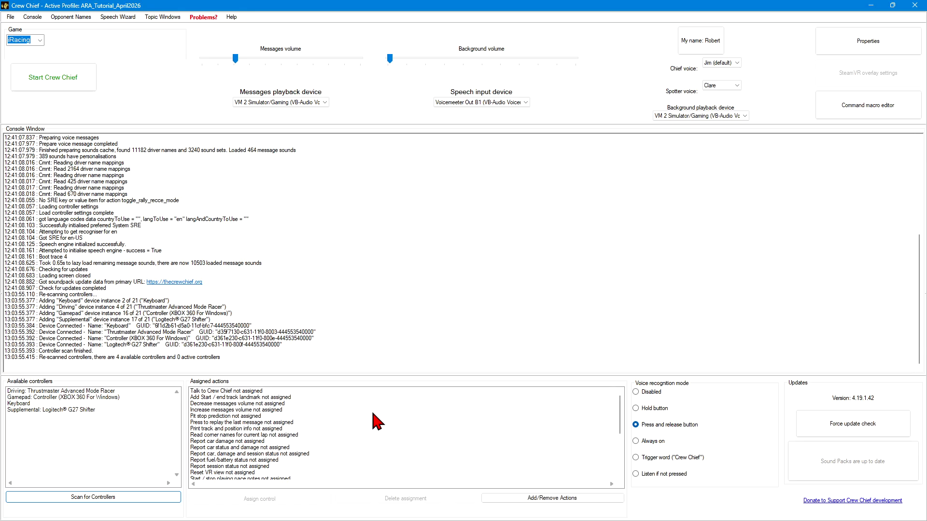
- Assign the Talk to Crew Chief action to button 2 of the Thrustmaster Advanced Mode Racer
{"action": "scroll", "coordinate": [423, 424], "scroll_direction": "down", "scroll_amount": 5}
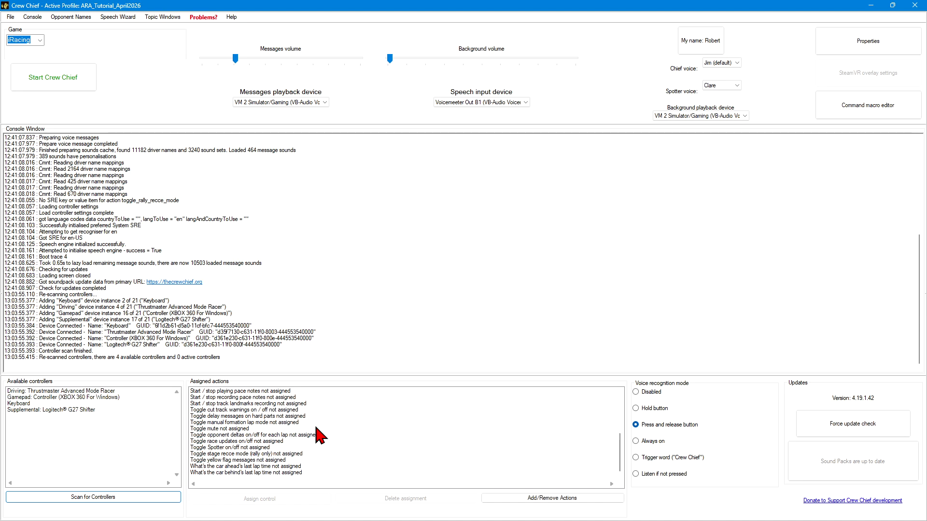
{"action": "scroll", "coordinate": [396, 448], "scroll_direction": "up", "scroll_amount": 5}
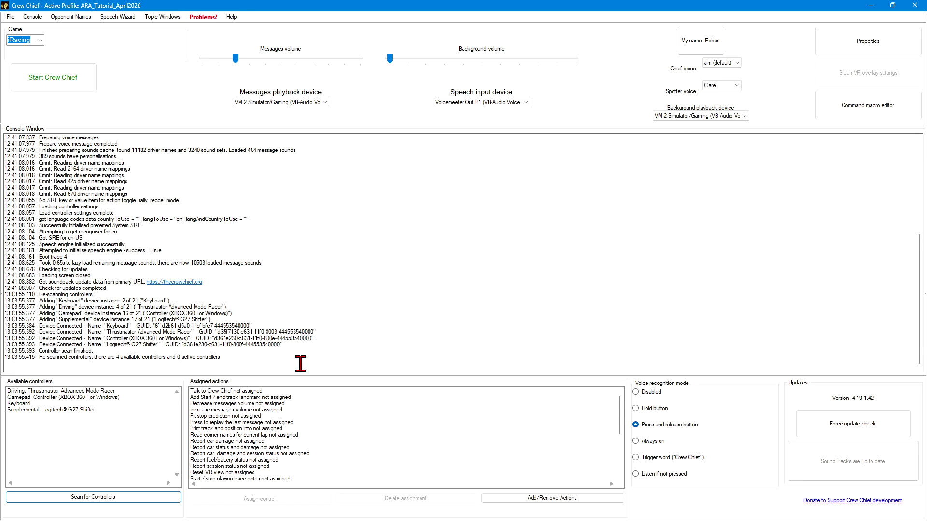
{"action": "left_click", "coordinate": [71, 392]}
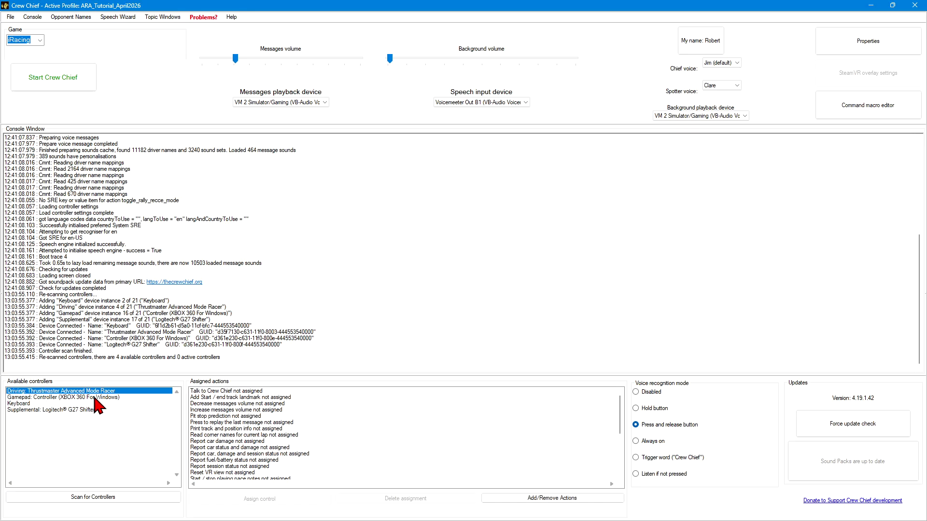
{"action": "left_click", "coordinate": [240, 392]}
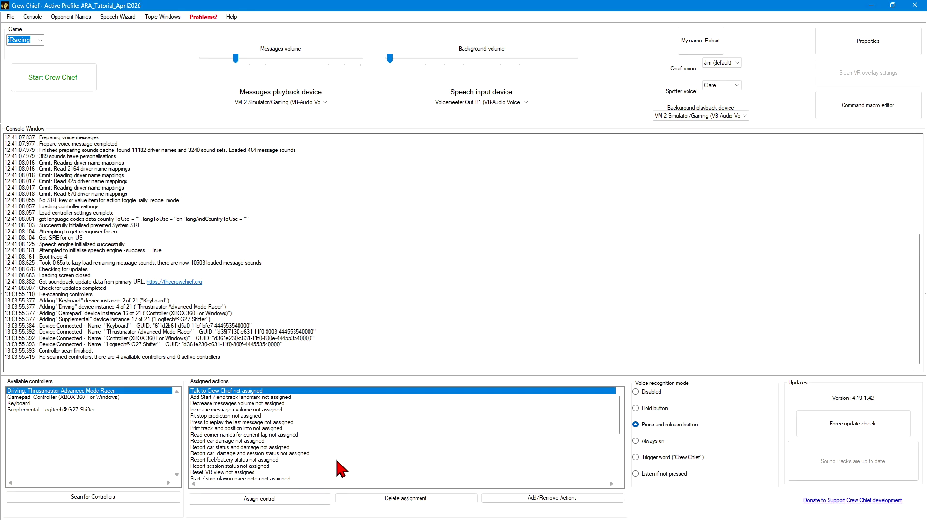
{"action": "left_click", "coordinate": [260, 500]}
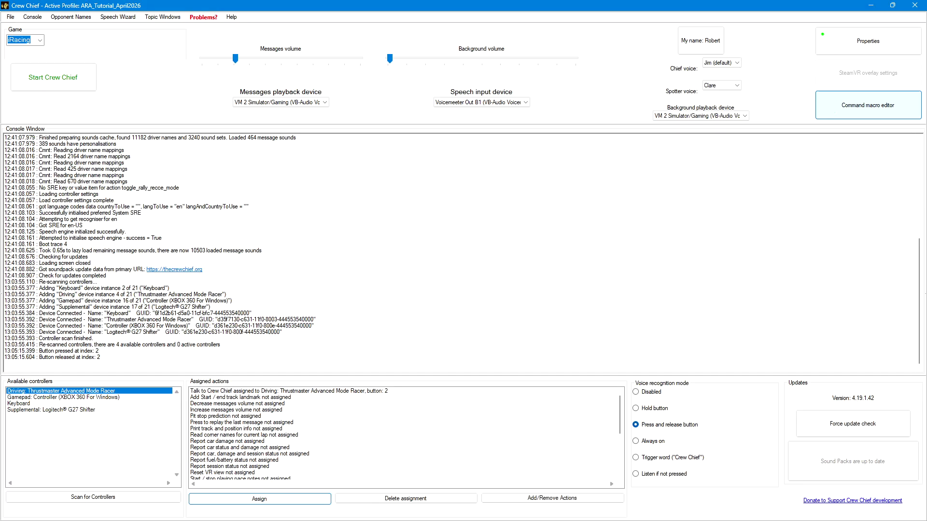
{"action": "mouse_move", "coordinate": [815, 27]}
{"action": "left_mouse_down"}
{"action": "mouse_move", "coordinate": [851, 59]}
{"action": "mouse_move", "coordinate": [923, 58]}
{"action": "left_mouse_up"}
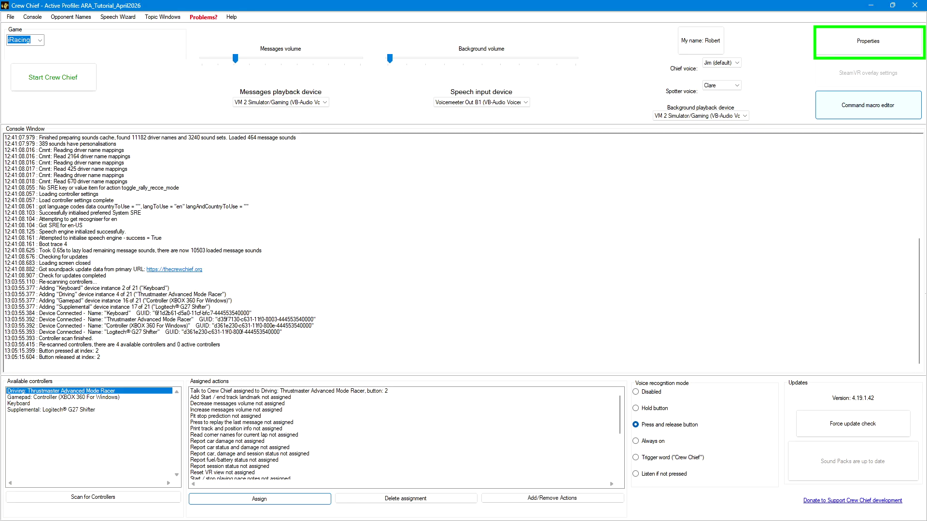
{"action": "left_click", "coordinate": [875, 46]}
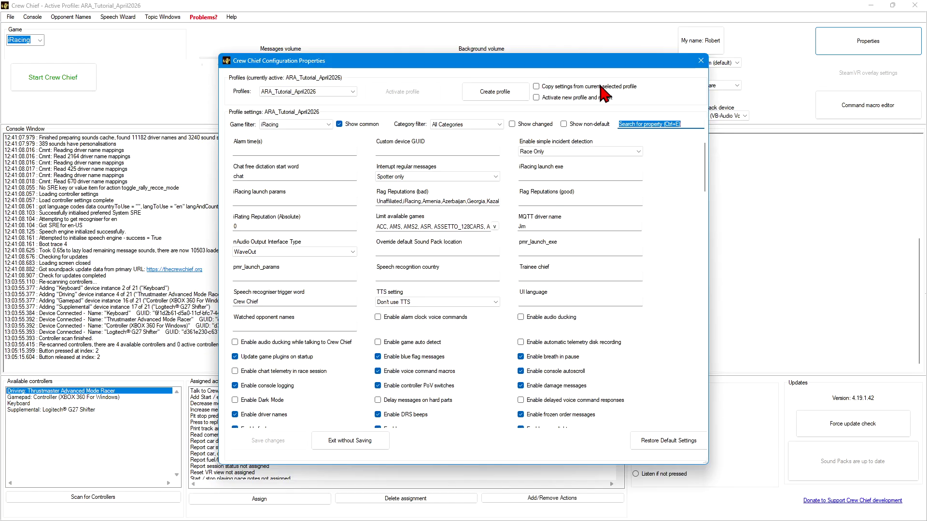
{"action": "left_click", "coordinate": [535, 86]}
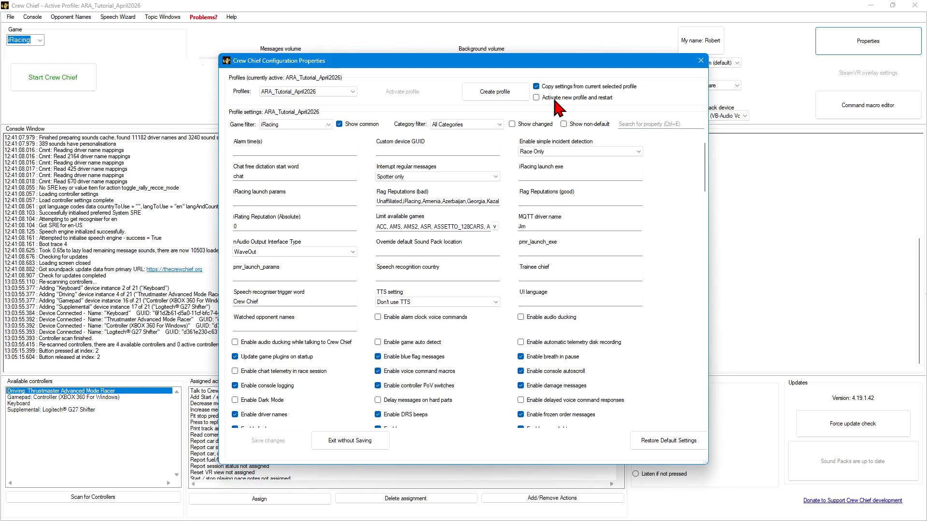
{"action": "left_click", "coordinate": [536, 98]}
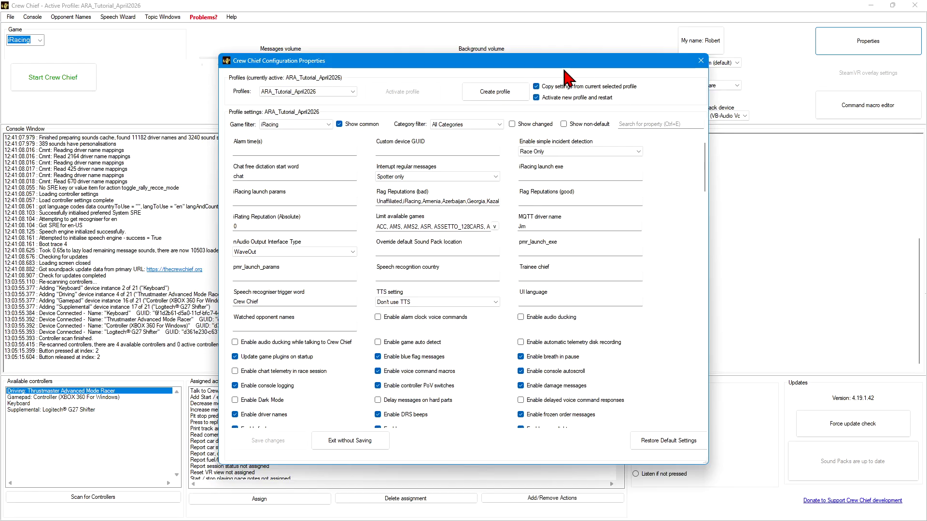
{"action": "left_click", "coordinate": [496, 96]}
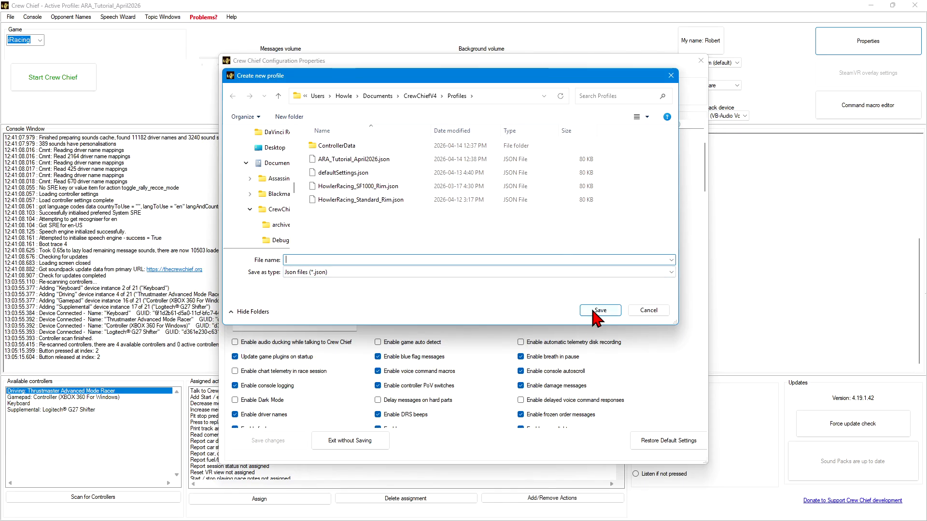
{"action": "left_click", "coordinate": [649, 311]}
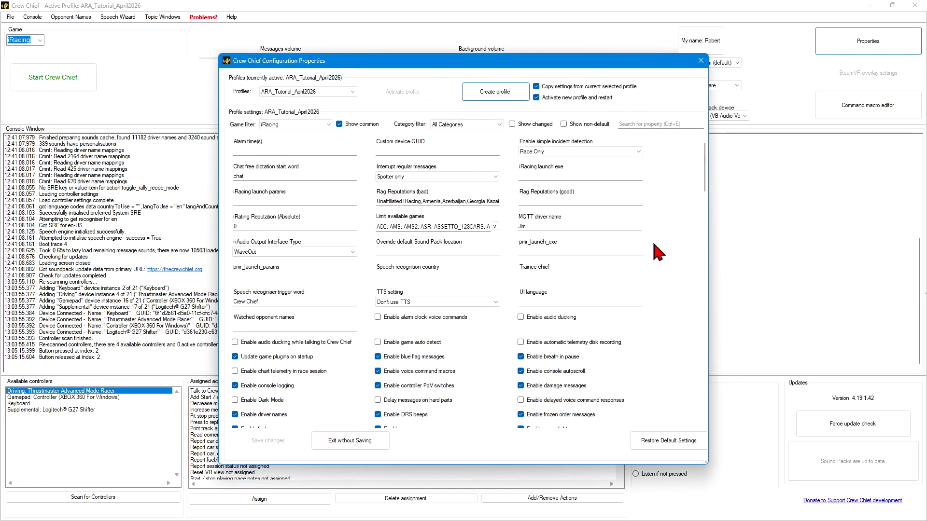
{"action": "left_click", "coordinate": [701, 62]}
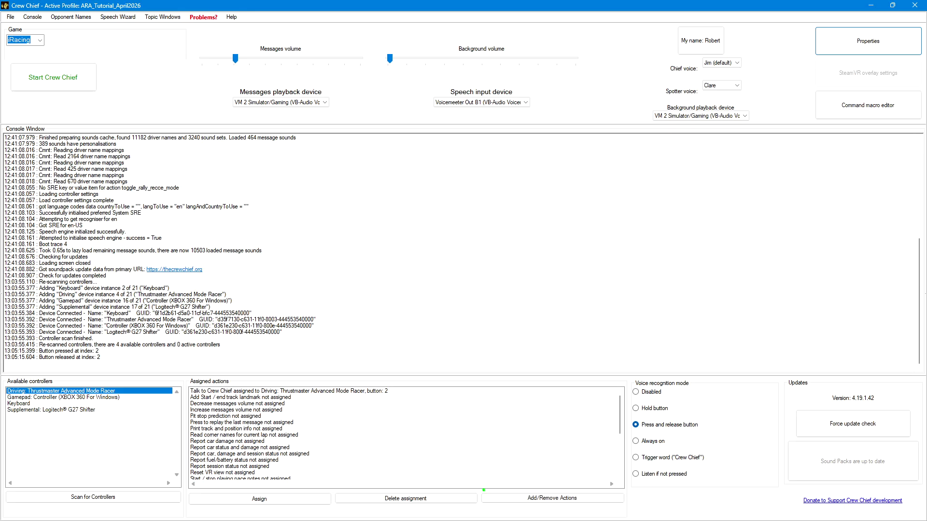
- Remove every action from the current available actions in the Action Editor, then save the profile settings and restart
{"action": "mouse_move", "coordinate": [481, 490]}
{"action": "left_mouse_down"}
{"action": "mouse_move", "coordinate": [485, 503]}
{"action": "mouse_move", "coordinate": [628, 506]}
{"action": "left_mouse_up"}
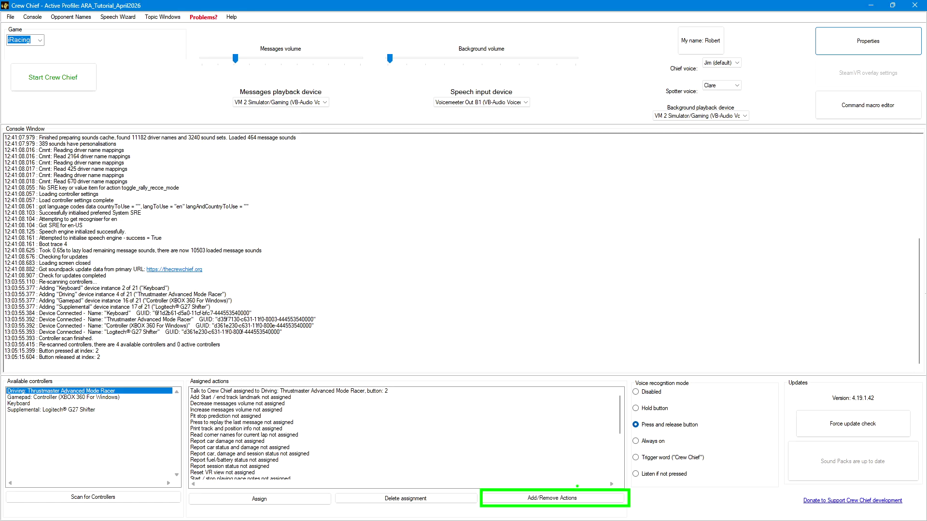
{"action": "left_click", "coordinate": [568, 498]}
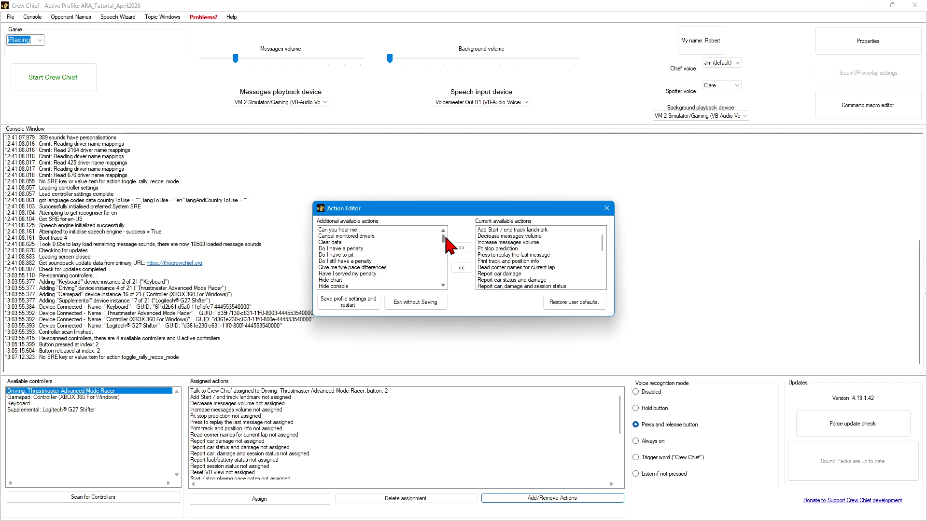
{"action": "scroll", "coordinate": [445, 239], "scroll_direction": "down", "scroll_amount": 4}
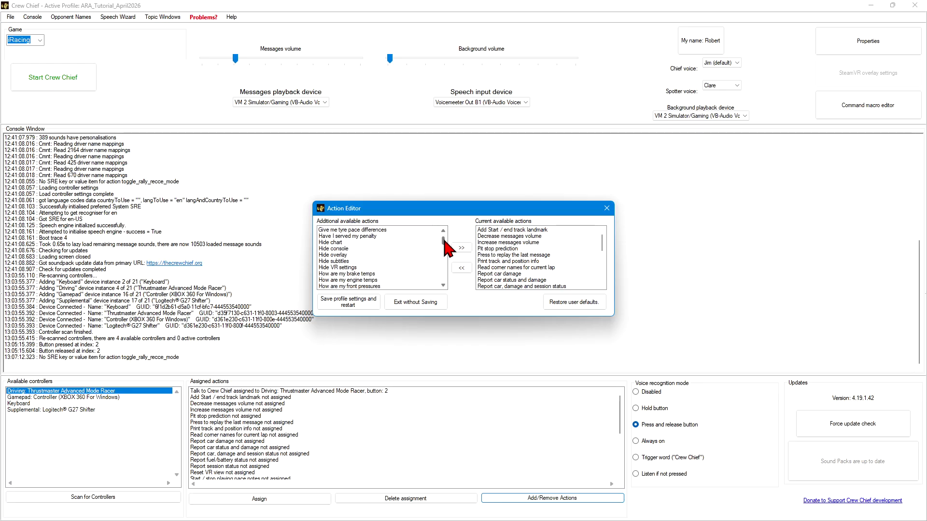
{"action": "scroll", "coordinate": [444, 244], "scroll_direction": "up", "scroll_amount": 2}
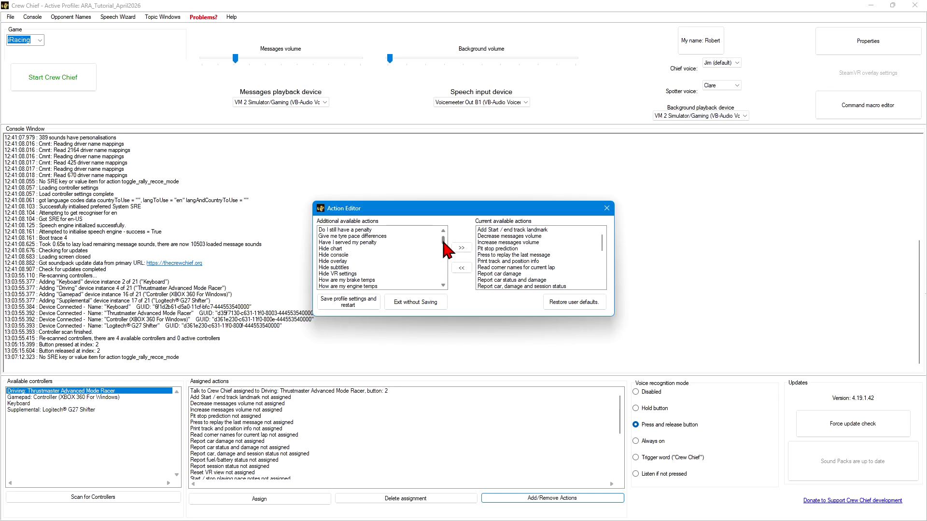
{"action": "left_click_drag", "start_coordinate": [443, 243], "coordinate": [441, 285]}
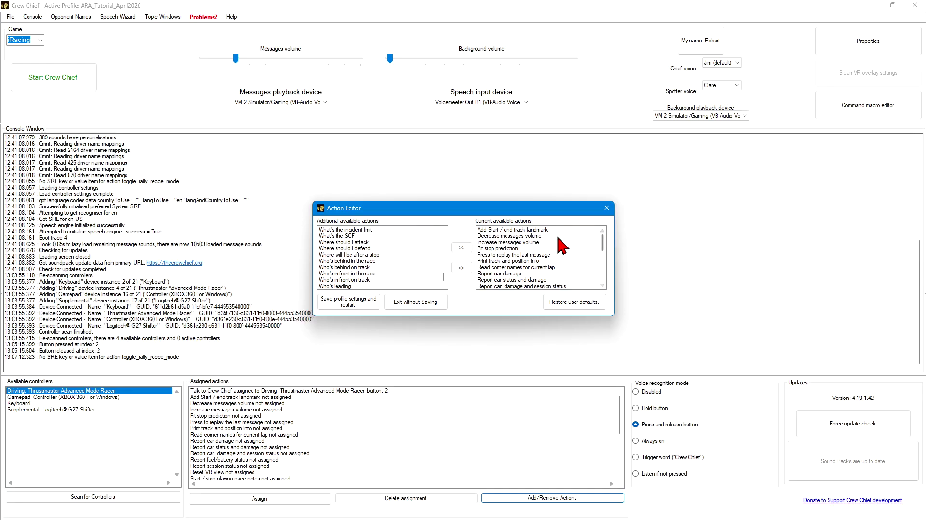
{"action": "left_click", "coordinate": [514, 230]}
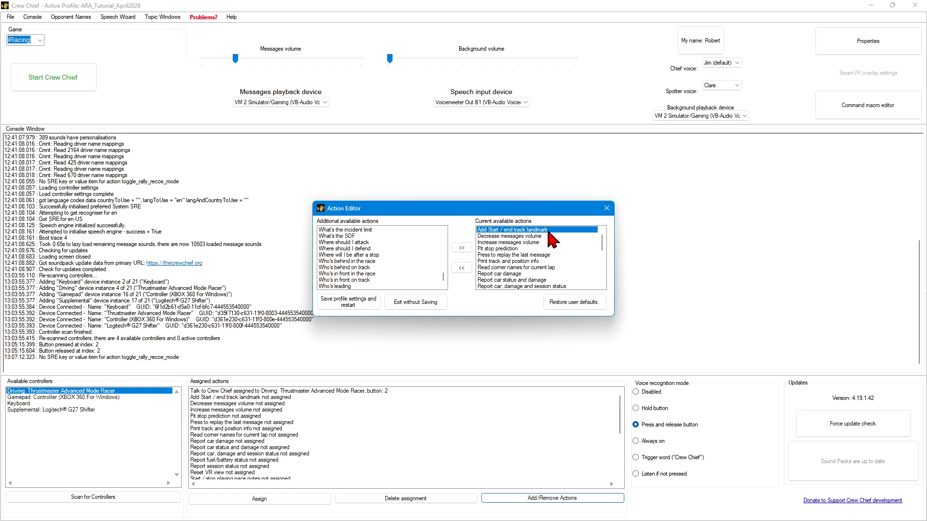
{"action": "scroll", "coordinate": [581, 244], "scroll_direction": "down", "scroll_amount": 10}
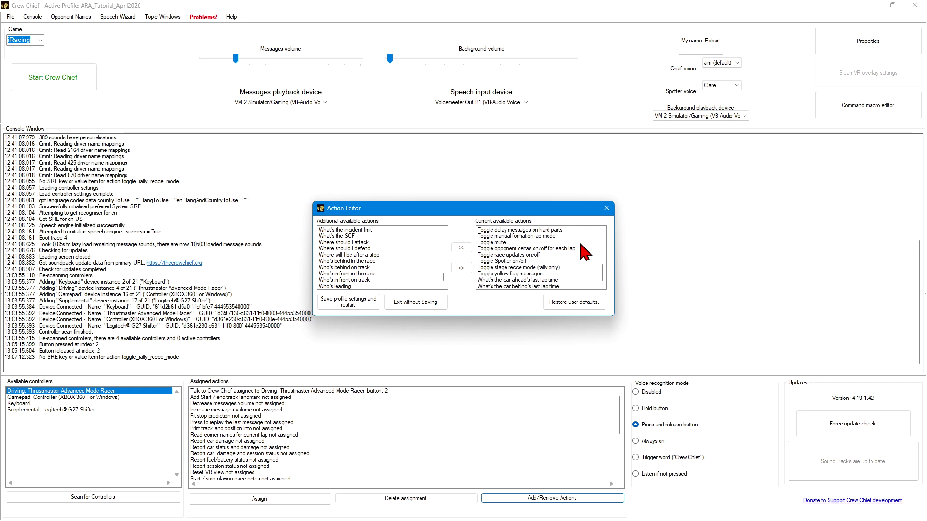
{"action": "left_click", "coordinate": [527, 286], "text": "shift"}
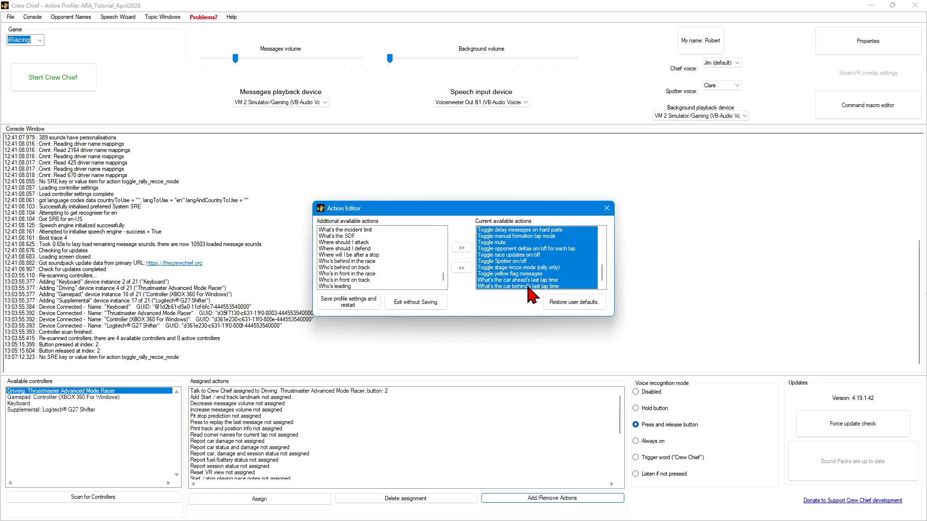
{"action": "left_click", "coordinate": [462, 268]}
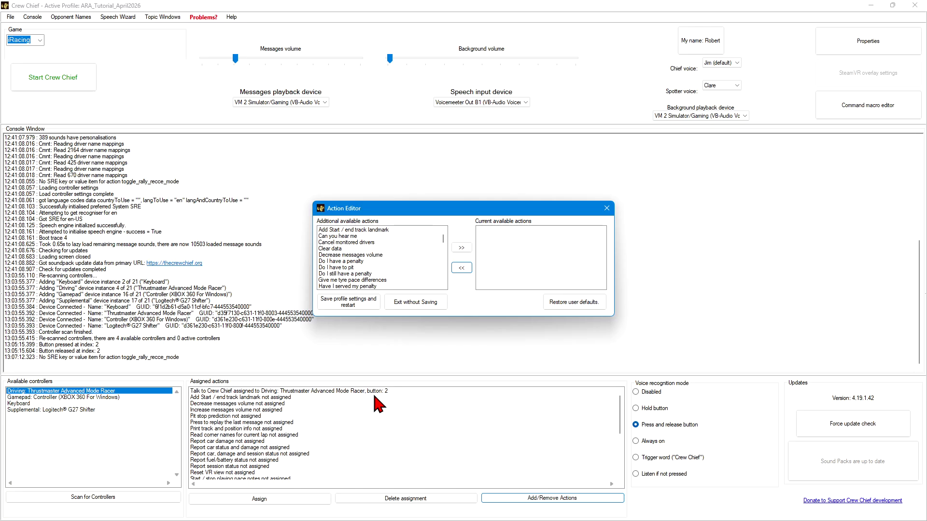
{"action": "left_click", "coordinate": [363, 309]}
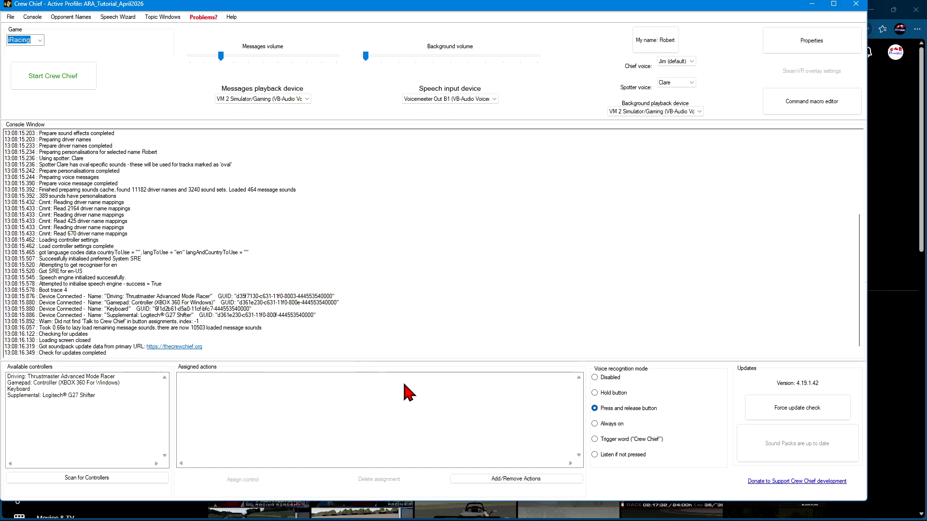
- Add only Talk to Crew Chief to the current available actions, then save the profile settings and restart
{"action": "left_click", "coordinate": [518, 479]}
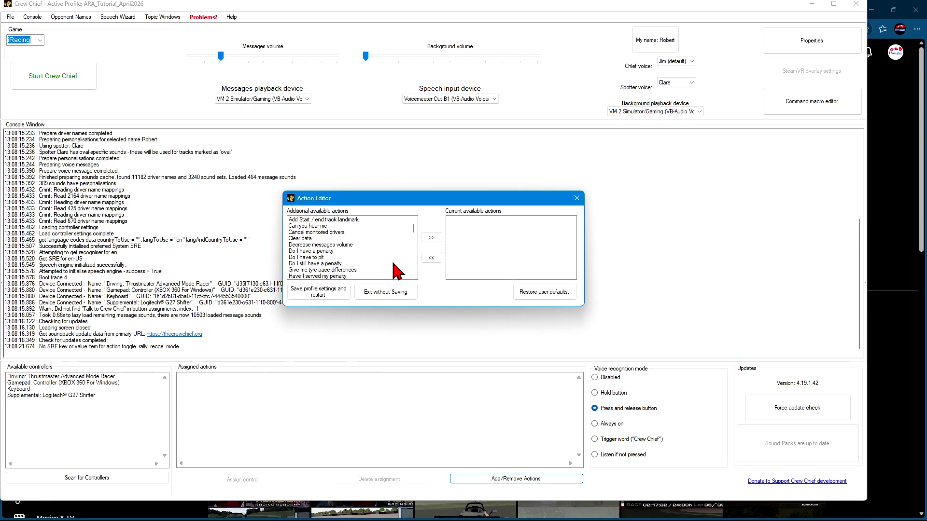
{"action": "left_click", "coordinate": [315, 233]}
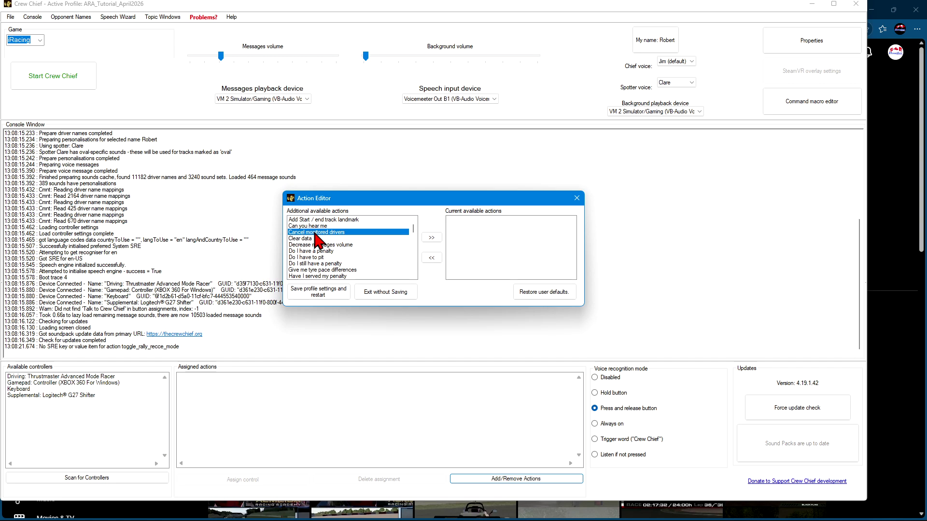
{"action": "key", "text": "End"}
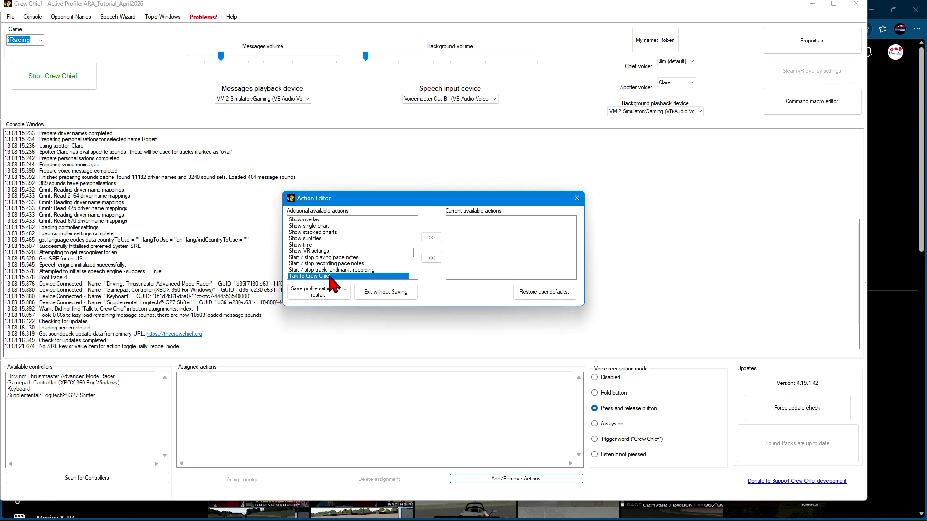
{"action": "left_click", "coordinate": [431, 238]}
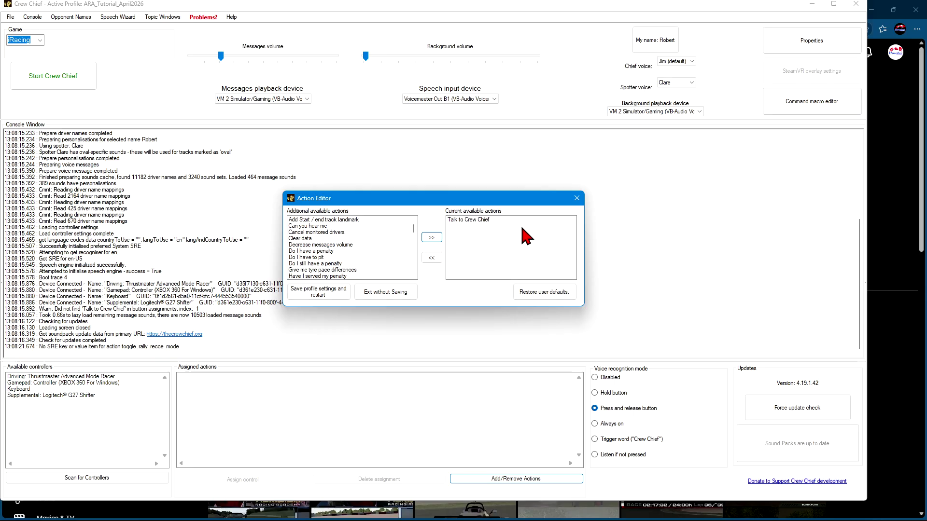
{"action": "left_click", "coordinate": [322, 291]}
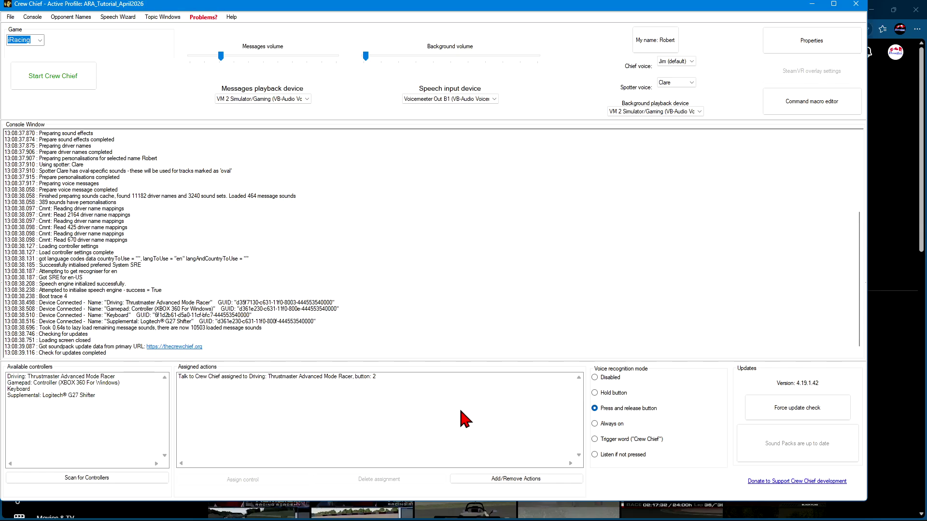
- Add the Pitstop clear all action to the current available actions in the Action Editor
{"action": "left_click", "coordinate": [511, 481]}
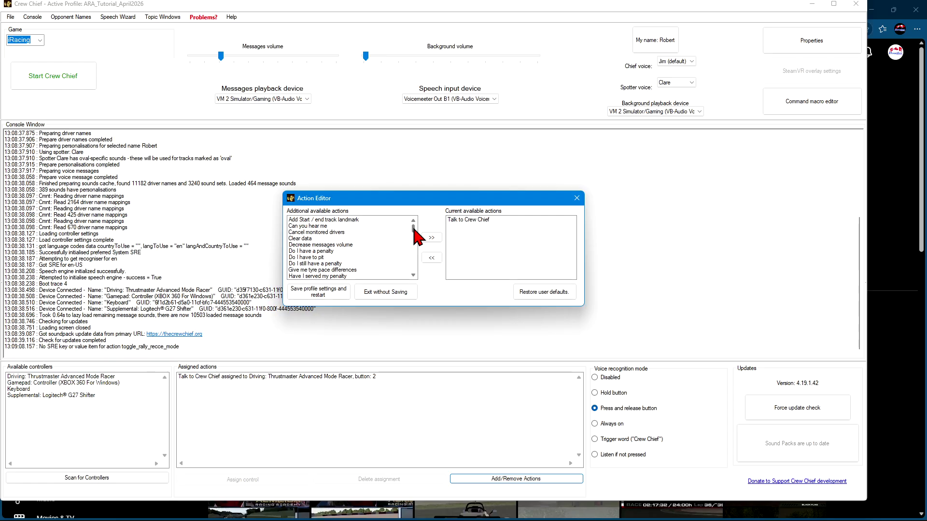
{"action": "left_click", "coordinate": [307, 262]}
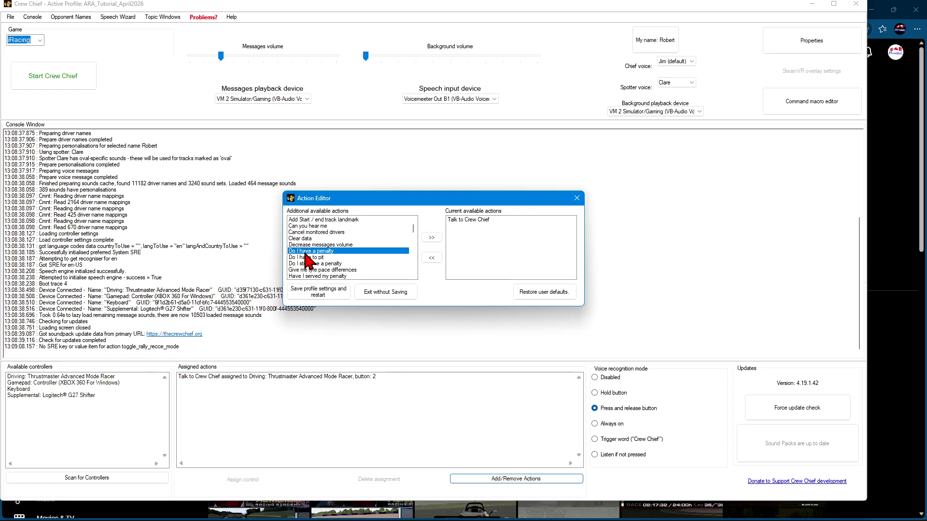
{"action": "key", "text": "p"}
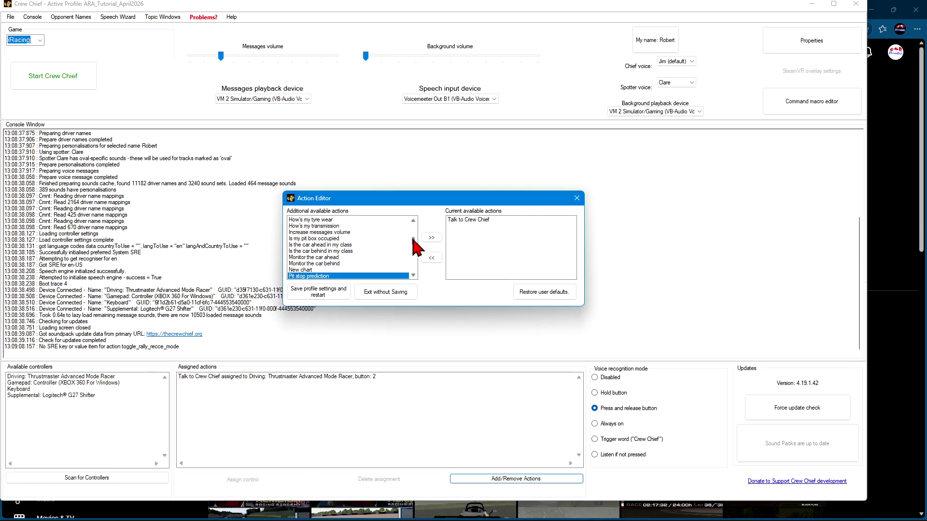
{"action": "scroll", "coordinate": [412, 240], "scroll_direction": "down", "scroll_amount": 5}
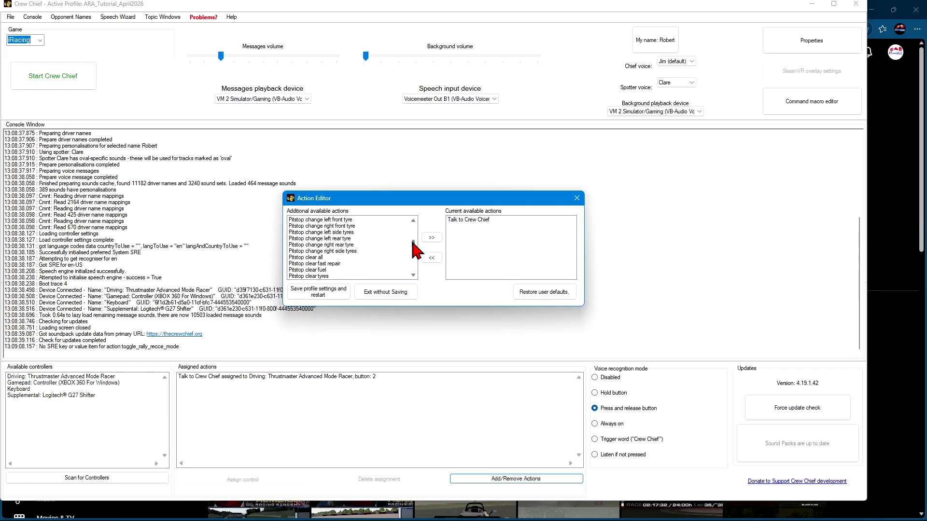
{"action": "left_click", "coordinate": [413, 220]}
{"action": "left_click", "coordinate": [413, 220]}
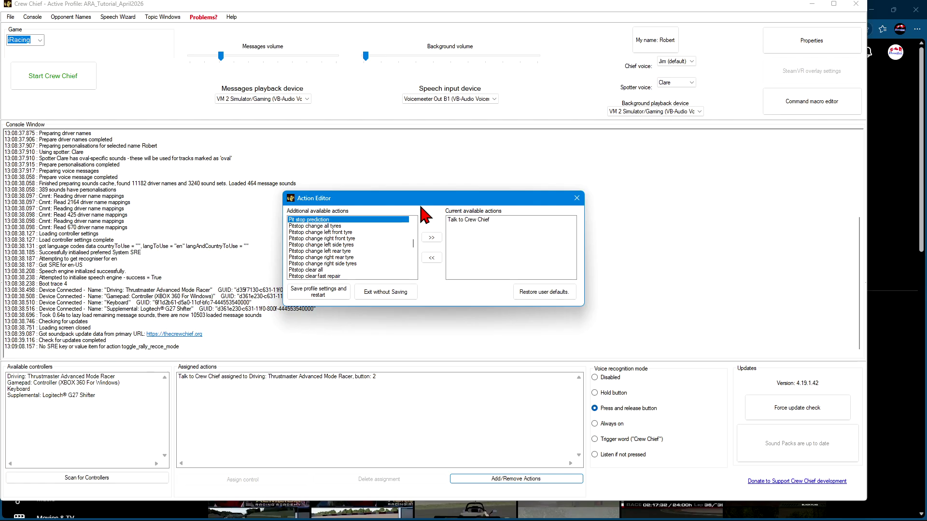
{"action": "left_click", "coordinate": [310, 270]}
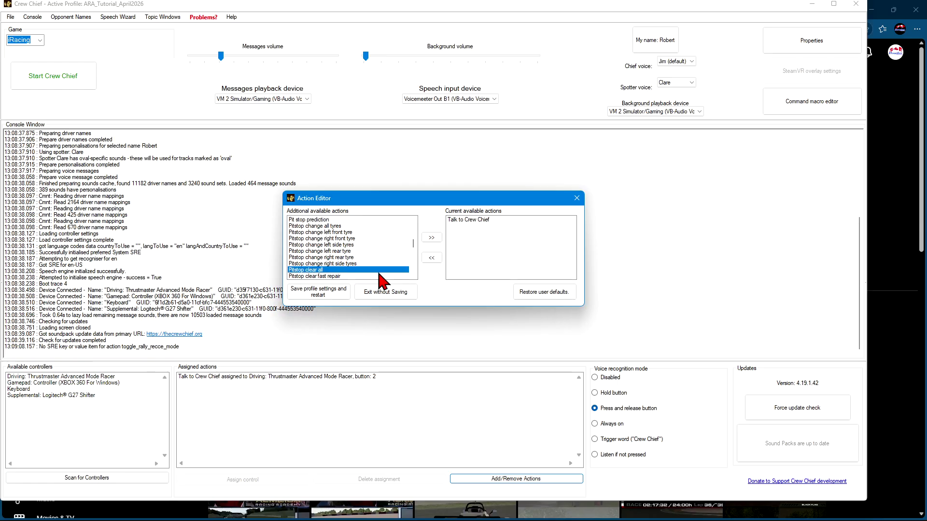
{"action": "left_click", "coordinate": [430, 237]}
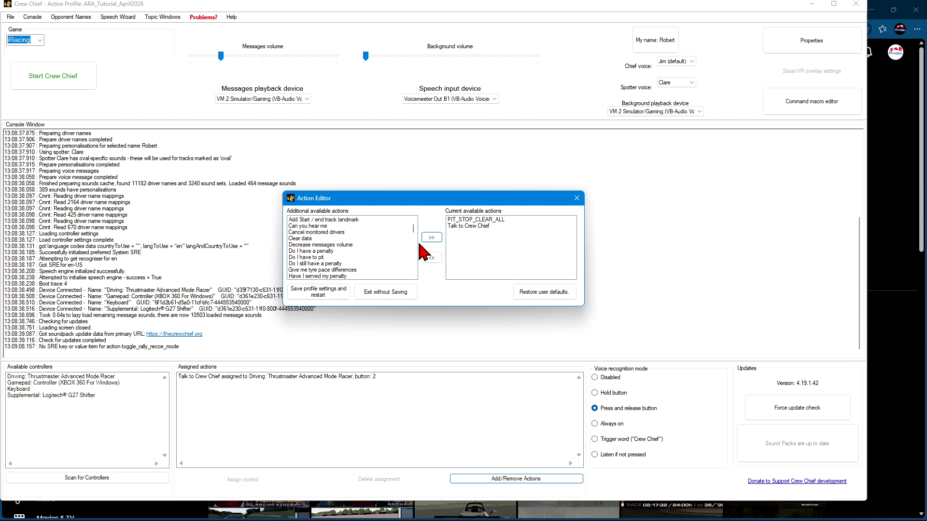
- Add the Pitstop fast repair action to the current available actions in the Action Editor
{"action": "left_click", "coordinate": [298, 240]}
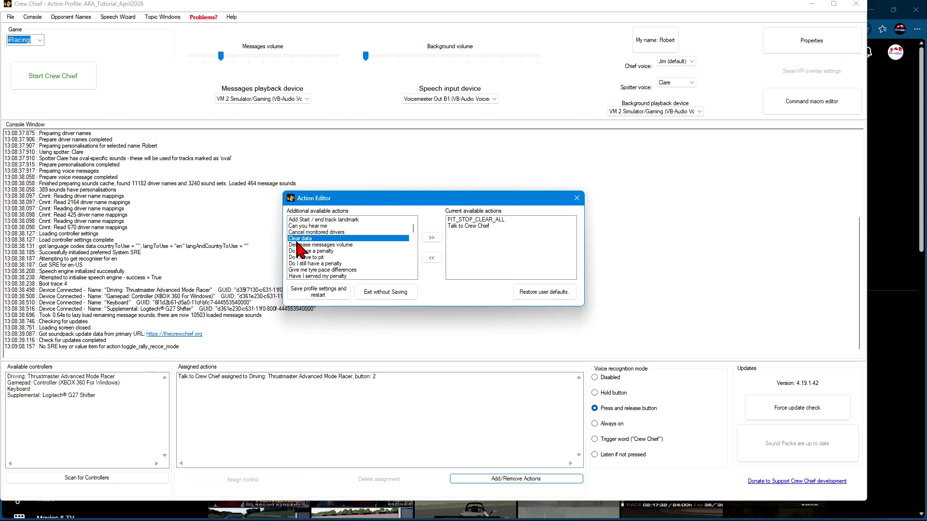
{"action": "key", "text": "p"}
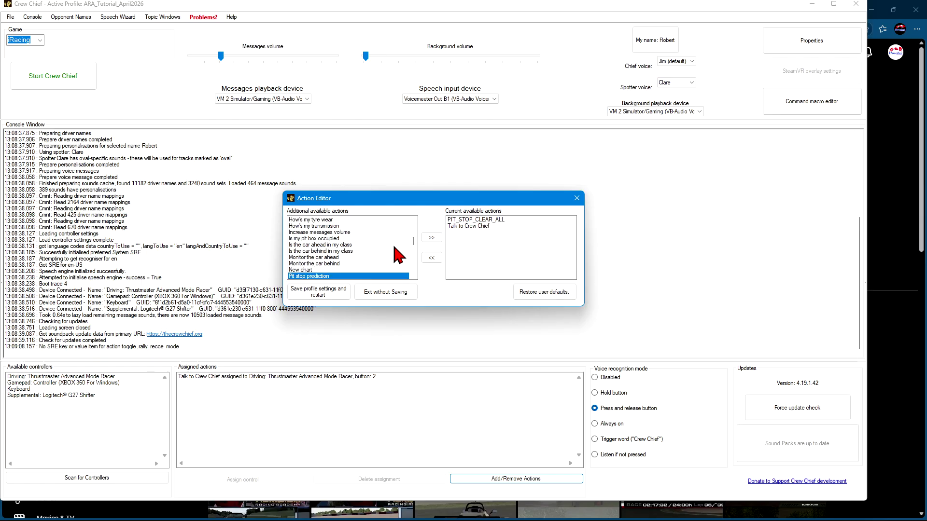
{"action": "scroll", "coordinate": [402, 253], "scroll_direction": "down", "scroll_amount": 3}
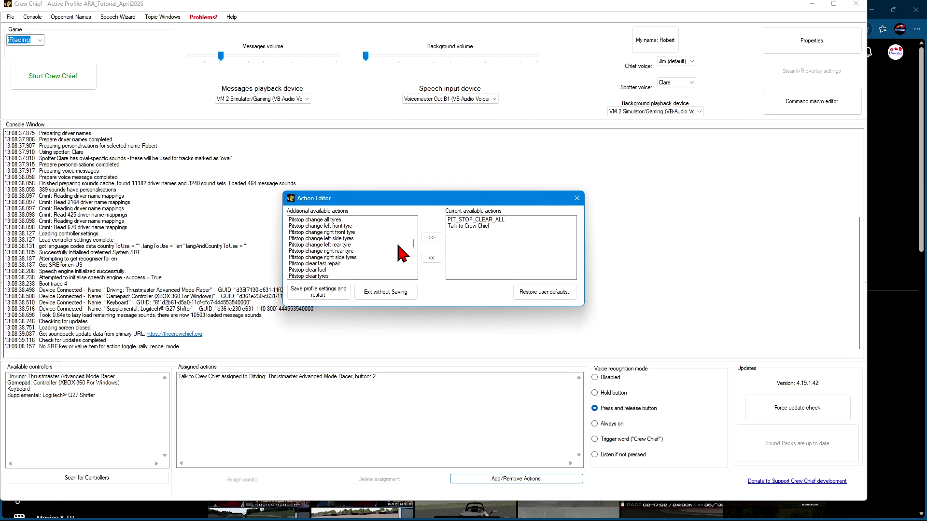
{"action": "scroll", "coordinate": [402, 254], "scroll_direction": "down", "scroll_amount": 2}
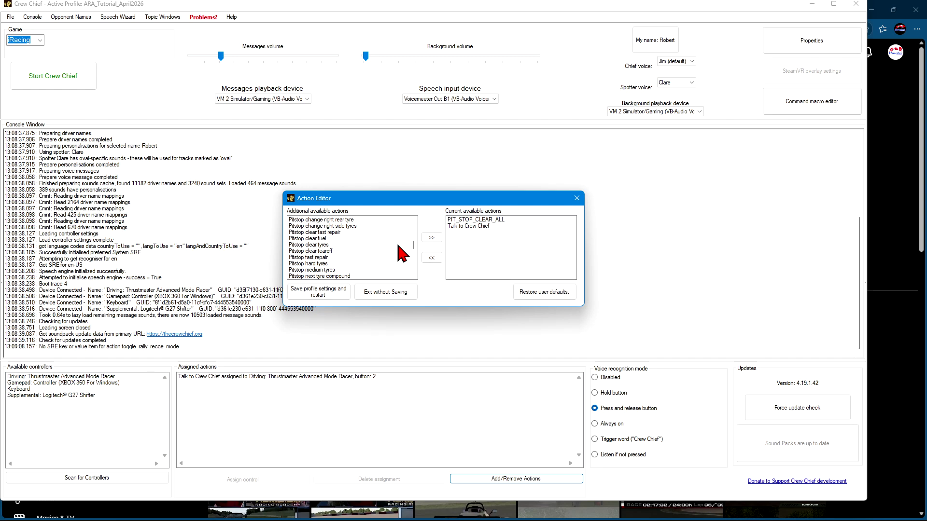
{"action": "left_click", "coordinate": [310, 258]}
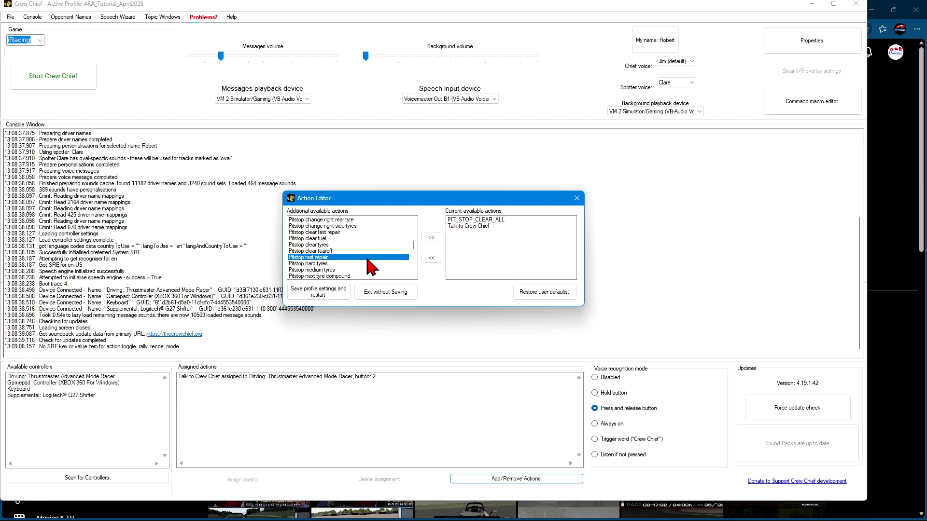
{"action": "left_click", "coordinate": [436, 239]}
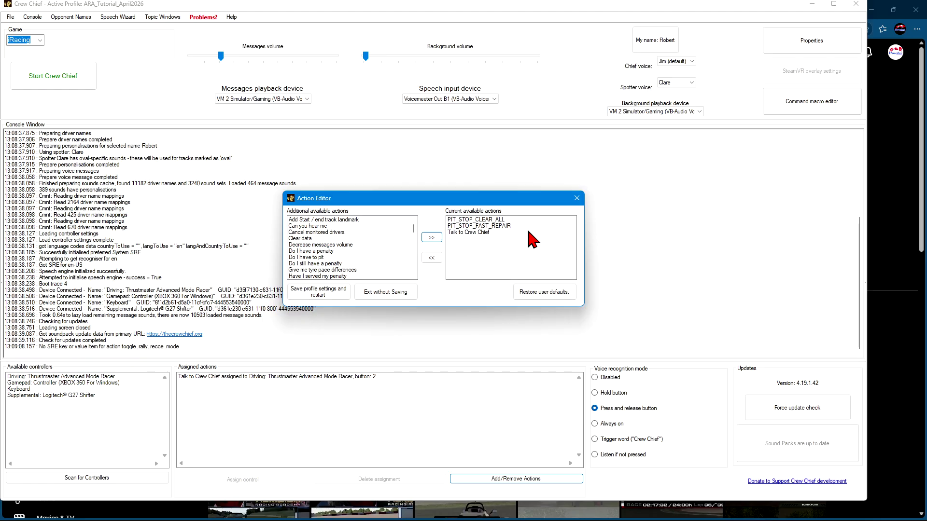
- Add the Pitstop change all tyres action to the current available actions
{"action": "left_click", "coordinate": [310, 245]}
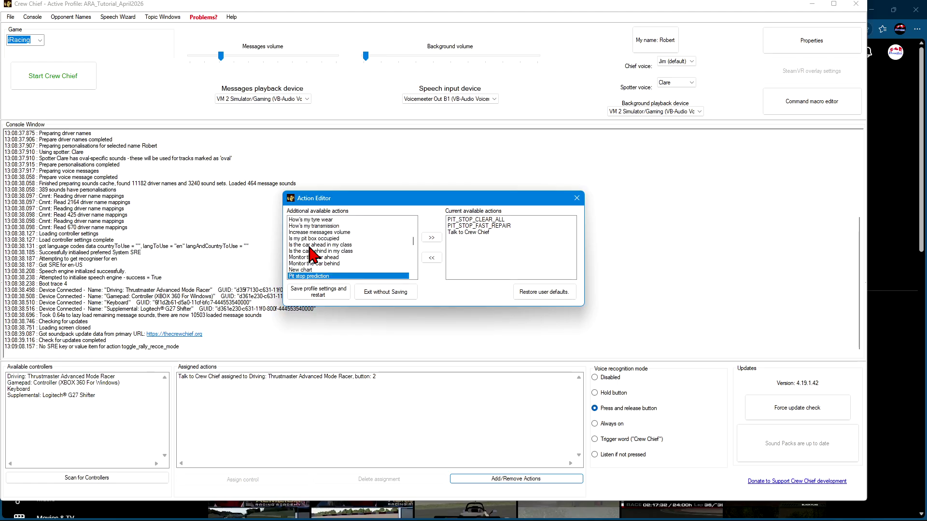
{"action": "scroll", "coordinate": [357, 244], "scroll_direction": "down", "scroll_amount": 5}
{"action": "left_click", "coordinate": [357, 245]}
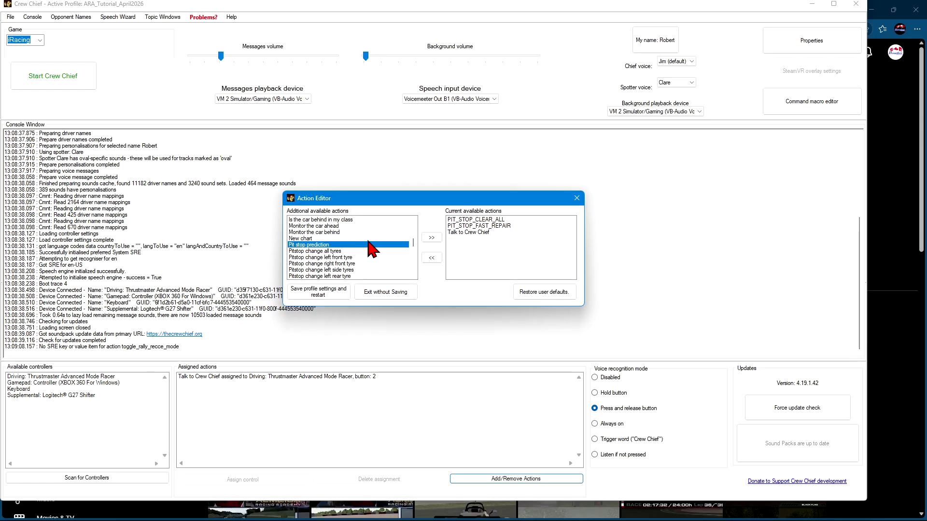
{"action": "left_click", "coordinate": [320, 251]}
{"action": "left_click", "coordinate": [432, 237]}
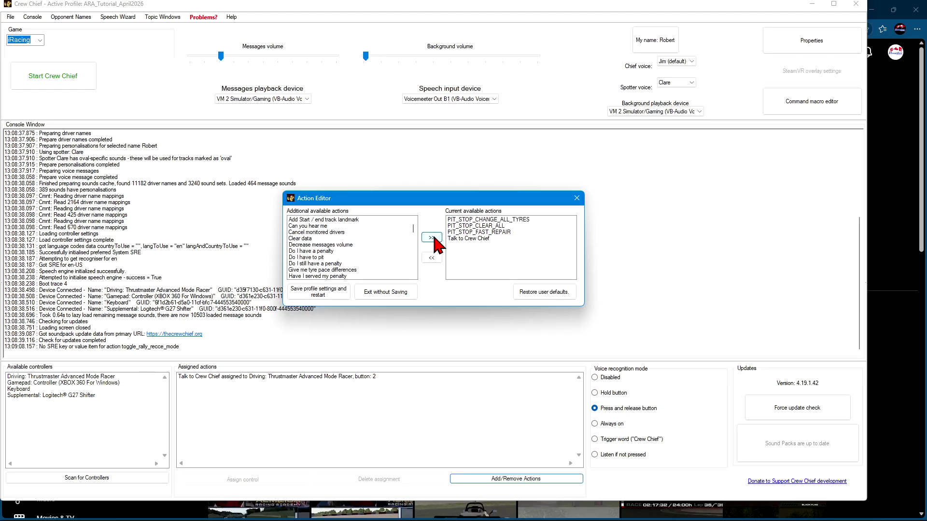
- Add the Pitstop fuel to the end action to the current available actions
{"action": "left_click", "coordinate": [328, 246]}
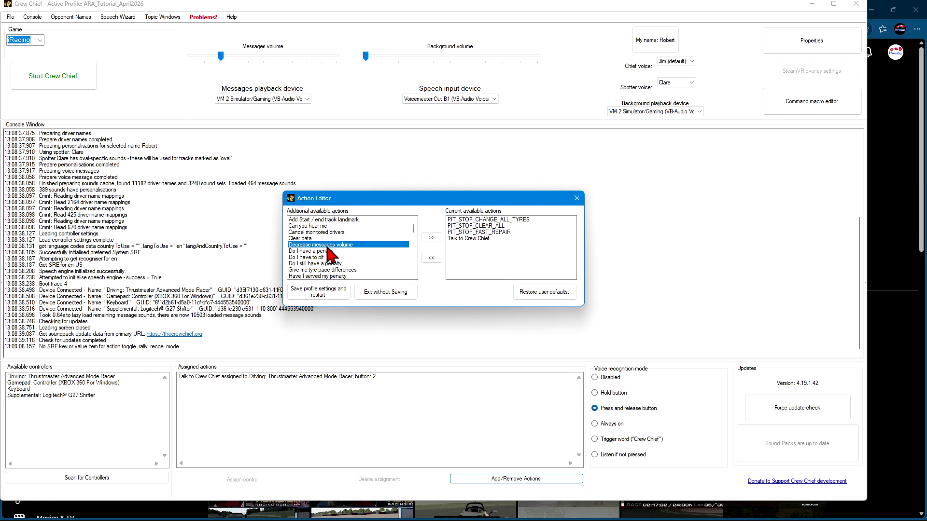
{"action": "scroll", "coordinate": [328, 251], "scroll_direction": "down", "scroll_amount": 10}
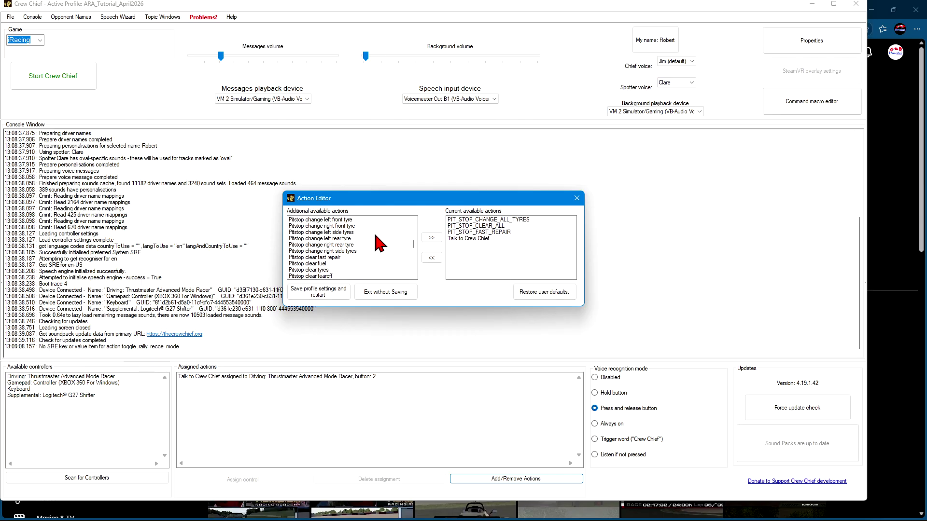
{"action": "scroll", "coordinate": [380, 243], "scroll_direction": "down", "scroll_amount": 2}
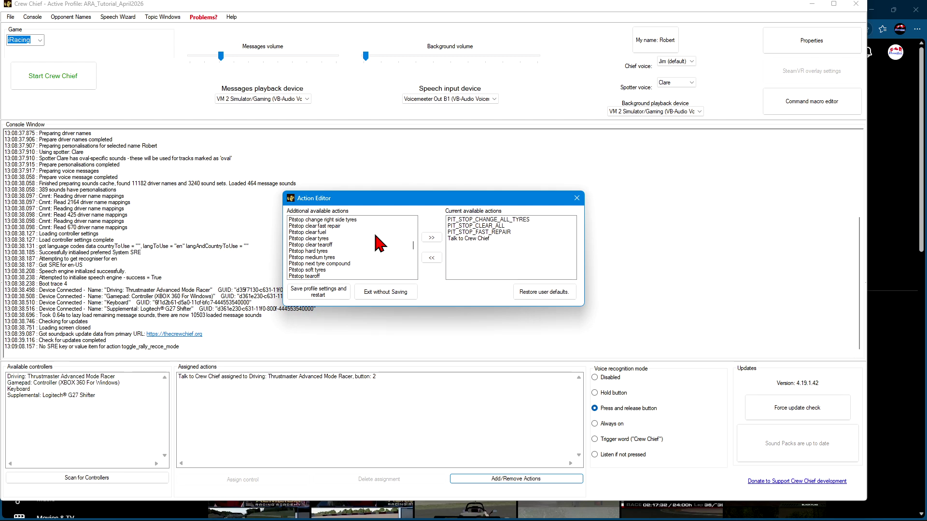
{"action": "scroll", "coordinate": [380, 244], "scroll_direction": "down", "scroll_amount": 2}
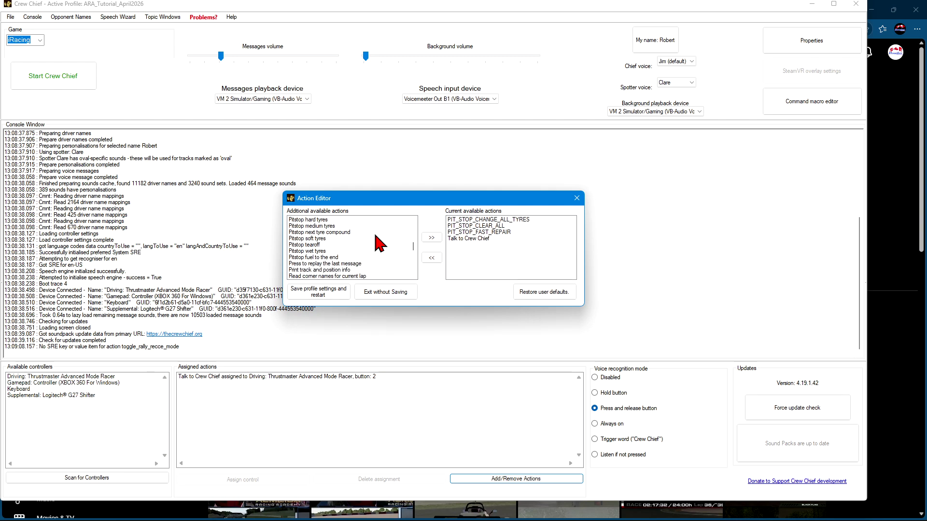
{"action": "left_click", "coordinate": [327, 257]}
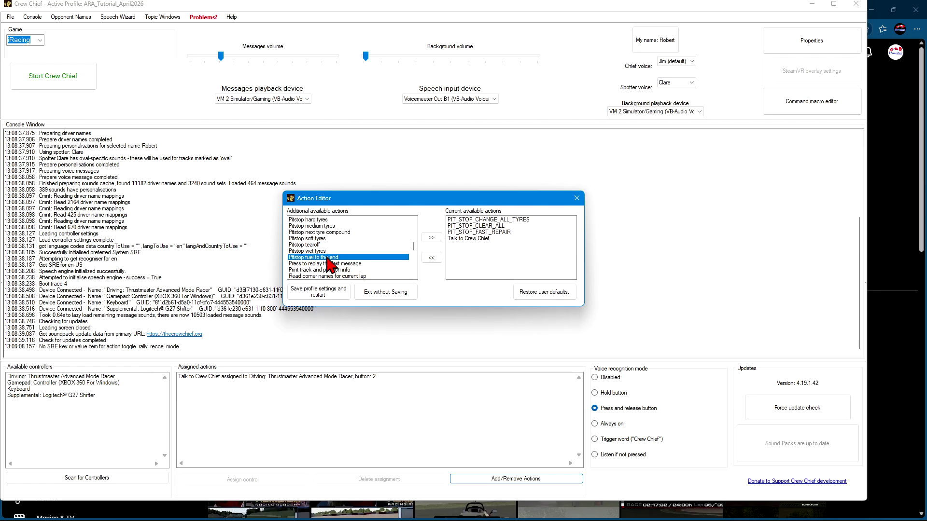
{"action": "left_click", "coordinate": [431, 238]}
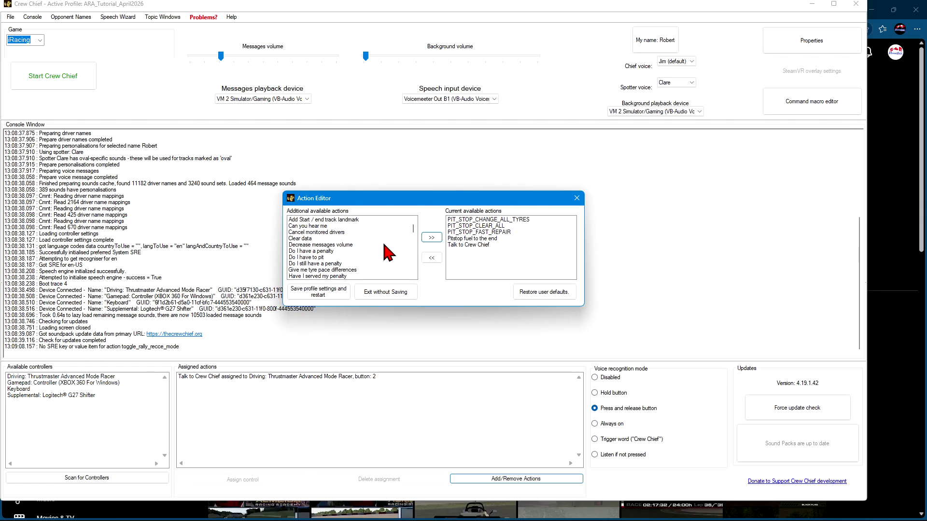
- Add both Pitstop next tyre compound and Pitstop wet tyres to the current available actions together
{"action": "left_click", "coordinate": [331, 245]}
{"action": "scroll", "coordinate": [331, 246], "scroll_direction": "down", "scroll_amount": 7}
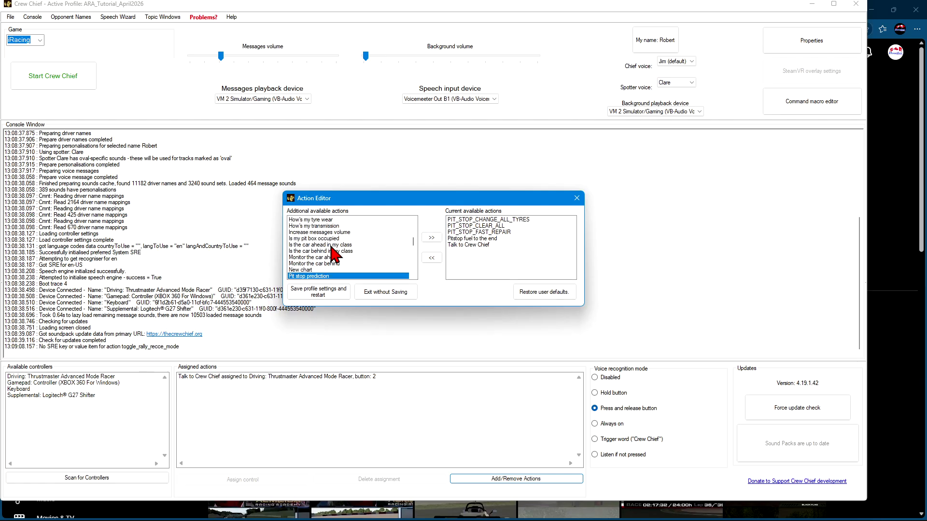
{"action": "left_click", "coordinate": [357, 242]}
{"action": "scroll", "coordinate": [359, 251], "scroll_direction": "down", "scroll_amount": 3}
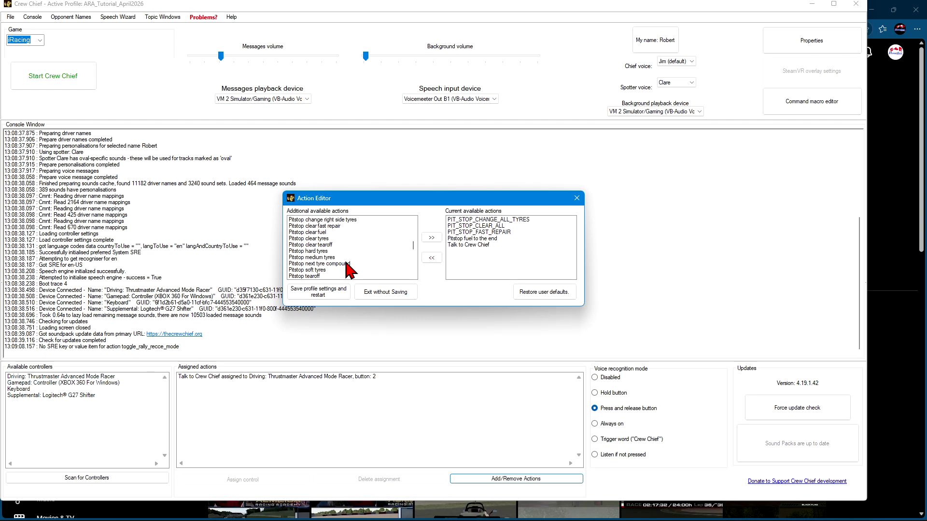
{"action": "scroll", "coordinate": [347, 268], "scroll_direction": "down", "scroll_amount": 2}
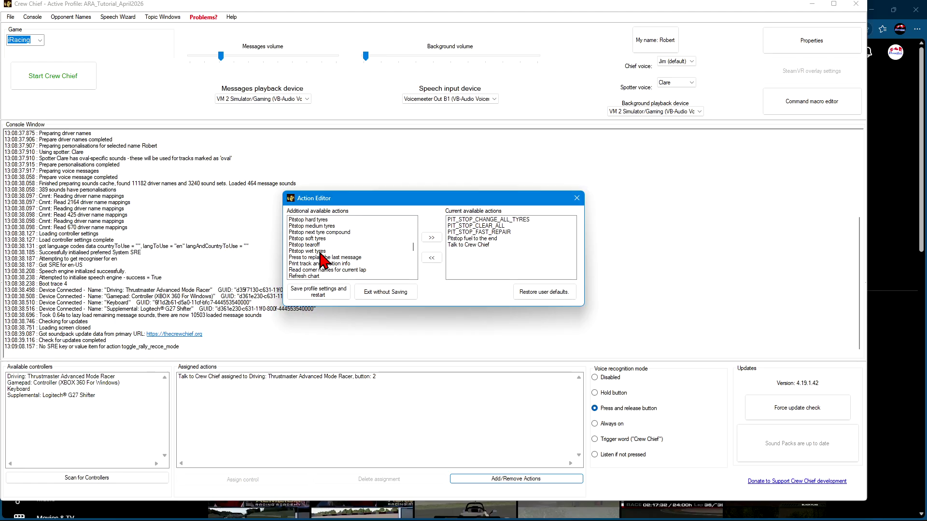
{"action": "left_click", "coordinate": [319, 232]}
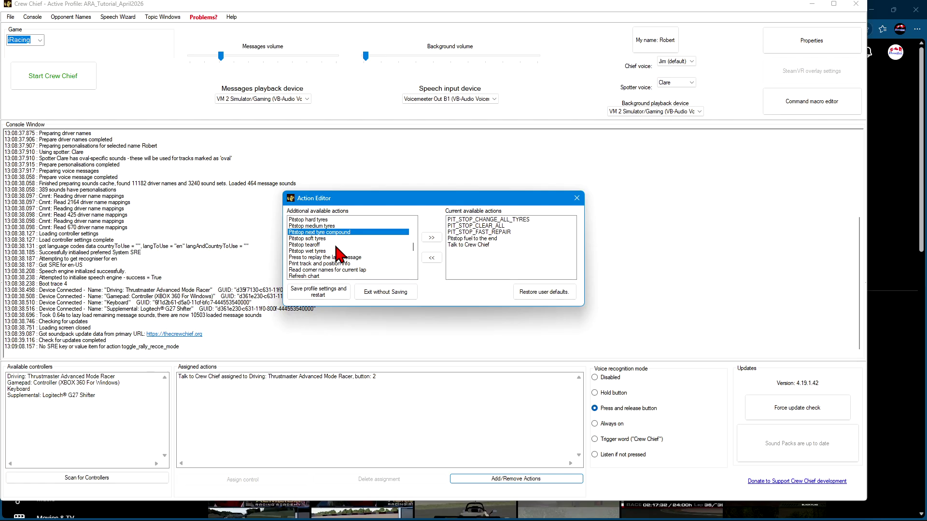
{"action": "left_click", "coordinate": [316, 251], "text": "ctrl"}
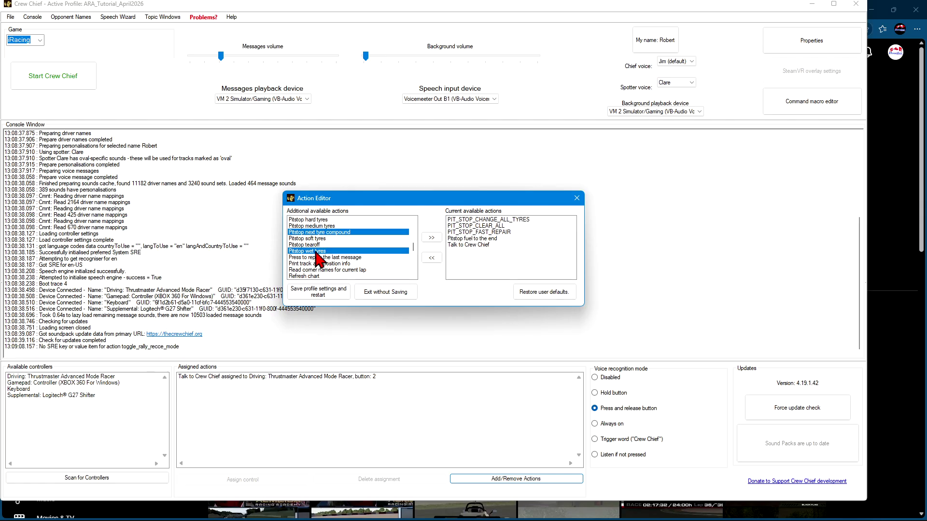
{"action": "left_click", "coordinate": [432, 237]}
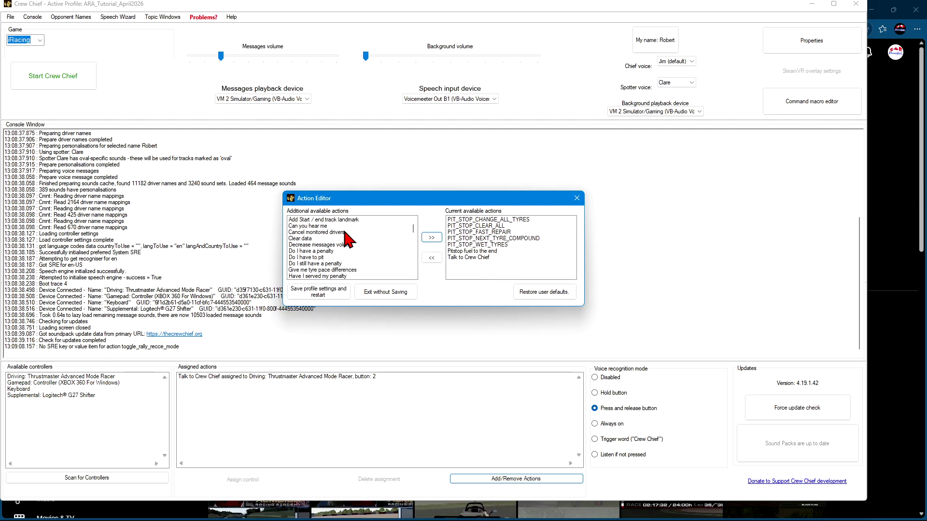
- Save the profile settings with the added pitstop actions, restart, and maximise the reopened window
{"action": "scroll", "coordinate": [359, 239], "scroll_direction": "down", "scroll_amount": 12}
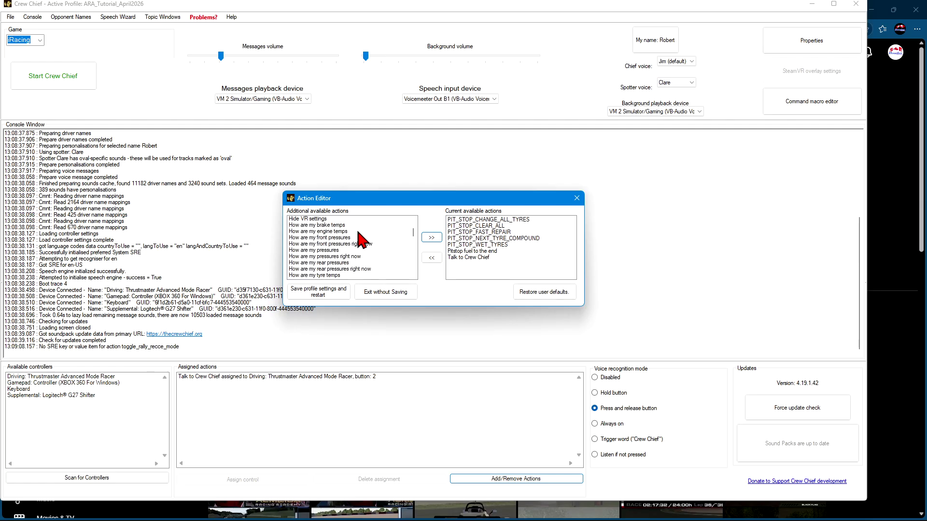
{"action": "scroll", "coordinate": [359, 239], "scroll_direction": "down", "scroll_amount": 2}
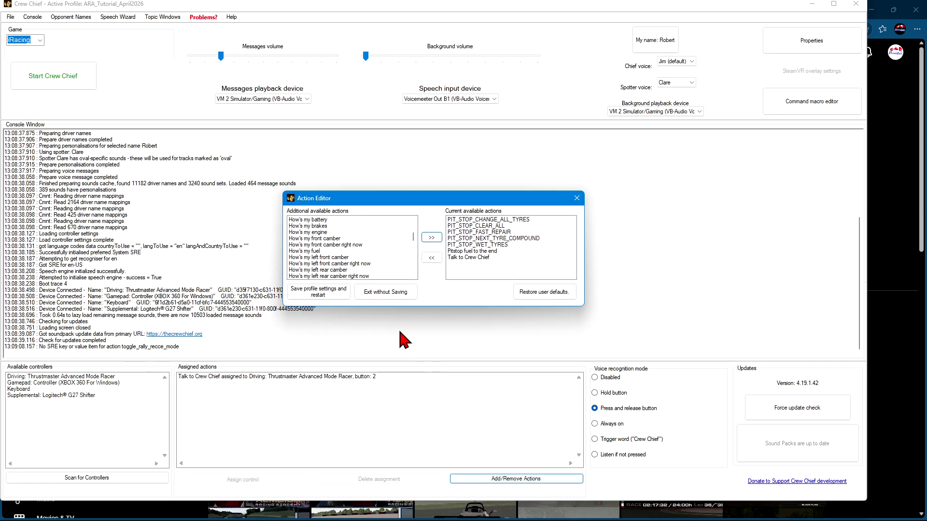
{"action": "left_click", "coordinate": [319, 295]}
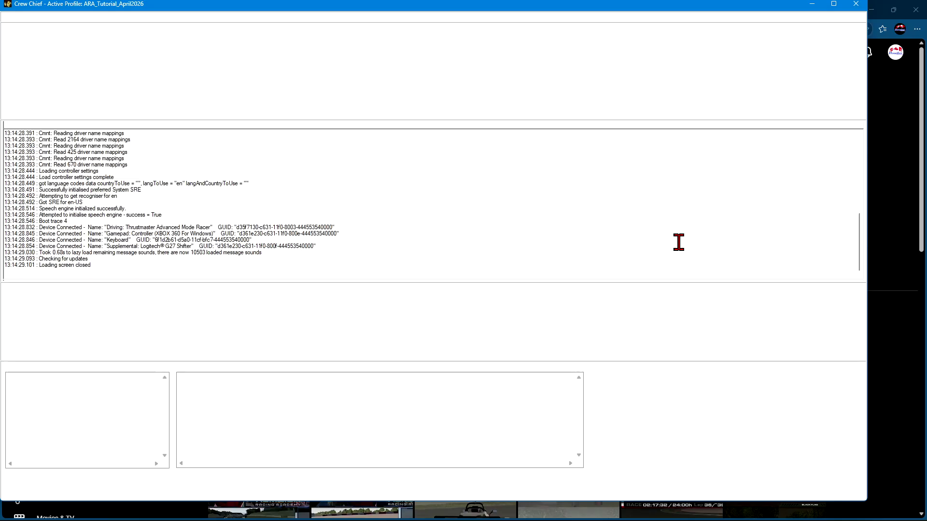
{"action": "double_click", "coordinate": [590, 8]}
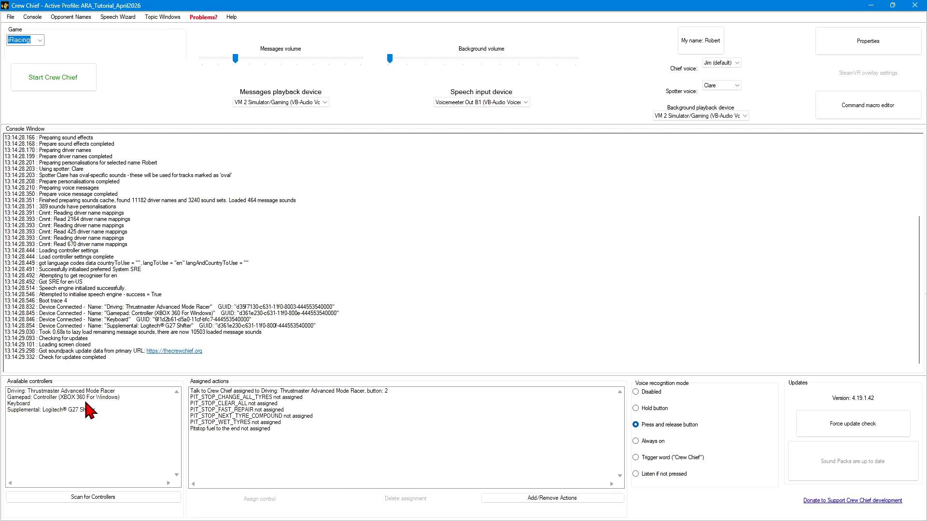
- Assign the Pitstop fuel to the end action to button 12 of the Logitech G27 Shifter
{"action": "left_click", "coordinate": [51, 411]}
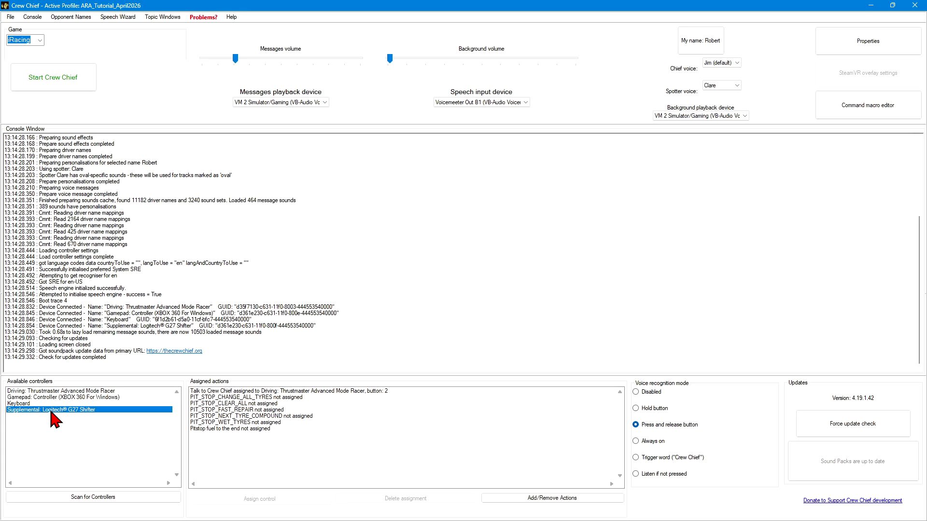
{"action": "left_click", "coordinate": [231, 430]}
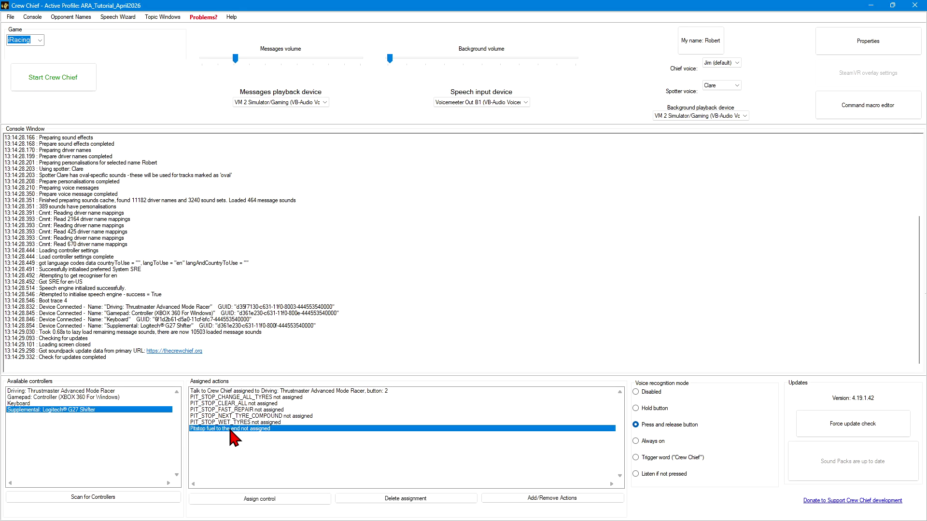
{"action": "left_click", "coordinate": [253, 500]}
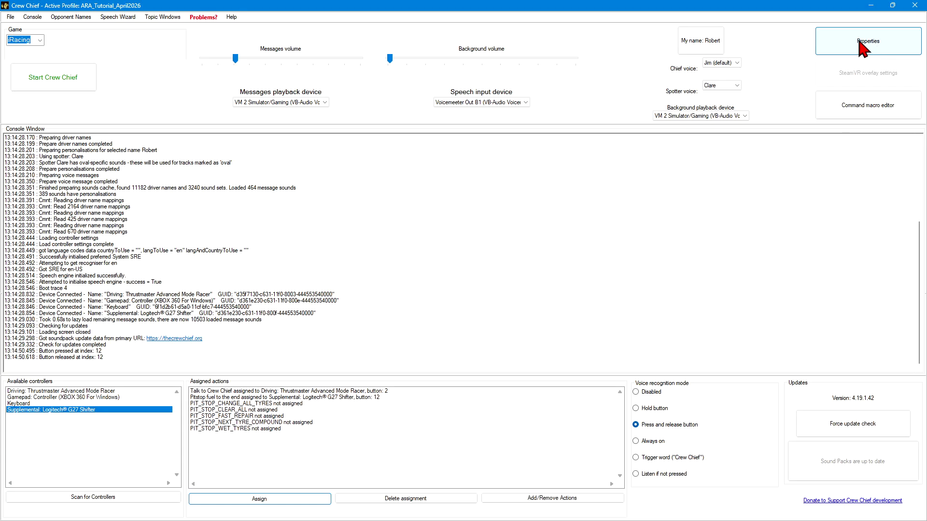
- Open the configuration properties and look through the iRacing settings of the ARA_Tutorial_April2026 profile
{"action": "left_click", "coordinate": [876, 48]}
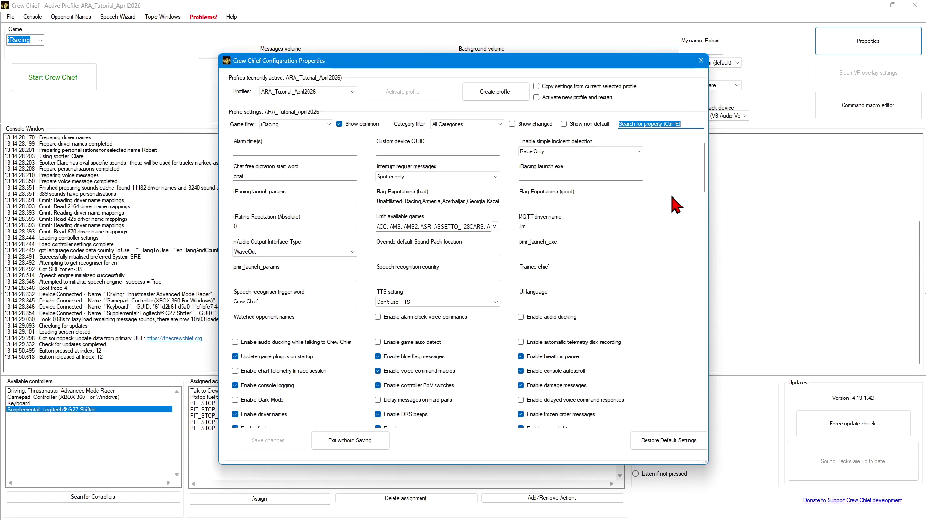
{"action": "scroll", "coordinate": [675, 205], "scroll_direction": "down", "scroll_amount": 1}
{"action": "scroll", "coordinate": [675, 205], "scroll_direction": "down", "scroll_amount": 3}
{"action": "scroll", "coordinate": [676, 205], "scroll_direction": "down", "scroll_amount": 1}
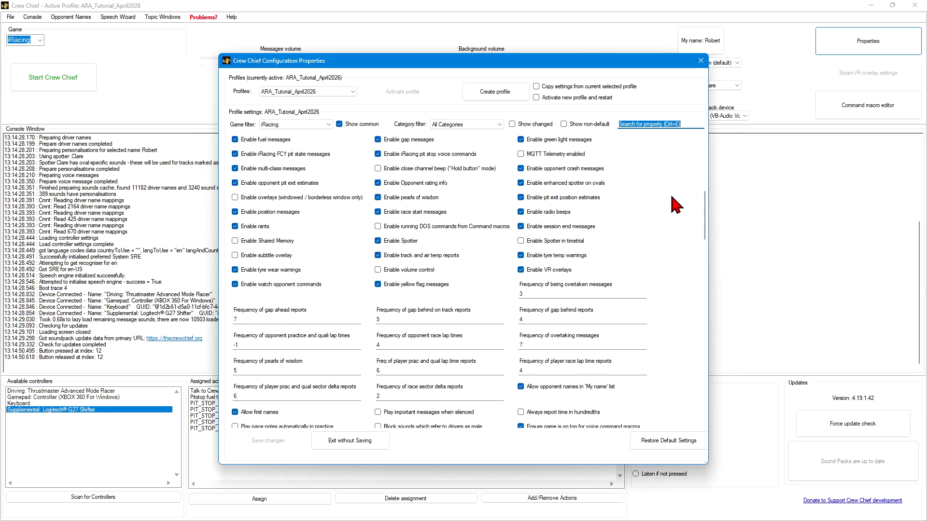
{"action": "scroll", "coordinate": [675, 205], "scroll_direction": "down", "scroll_amount": 2}
{"action": "scroll", "coordinate": [676, 205], "scroll_direction": "down", "scroll_amount": 5}
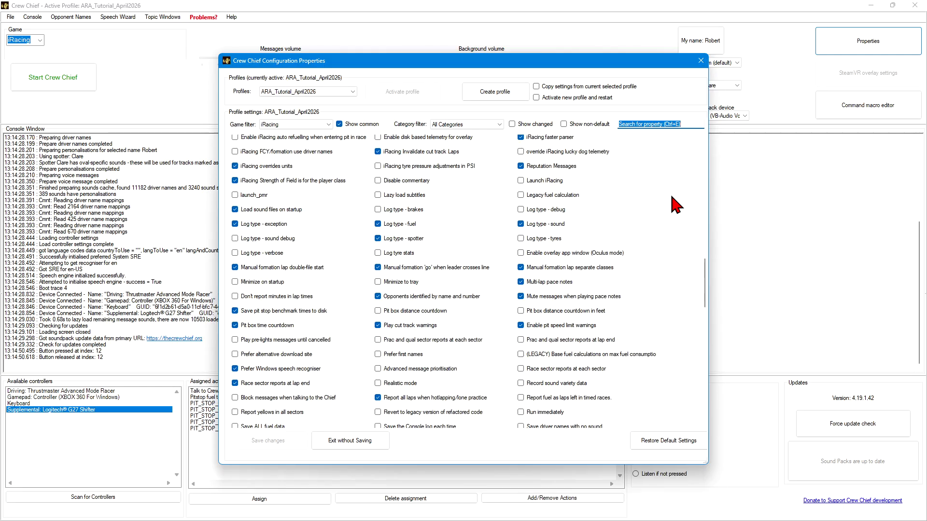
{"action": "scroll", "coordinate": [676, 205], "scroll_direction": "down", "scroll_amount": 2}
{"action": "scroll", "coordinate": [676, 205], "scroll_direction": "down", "scroll_amount": 8}
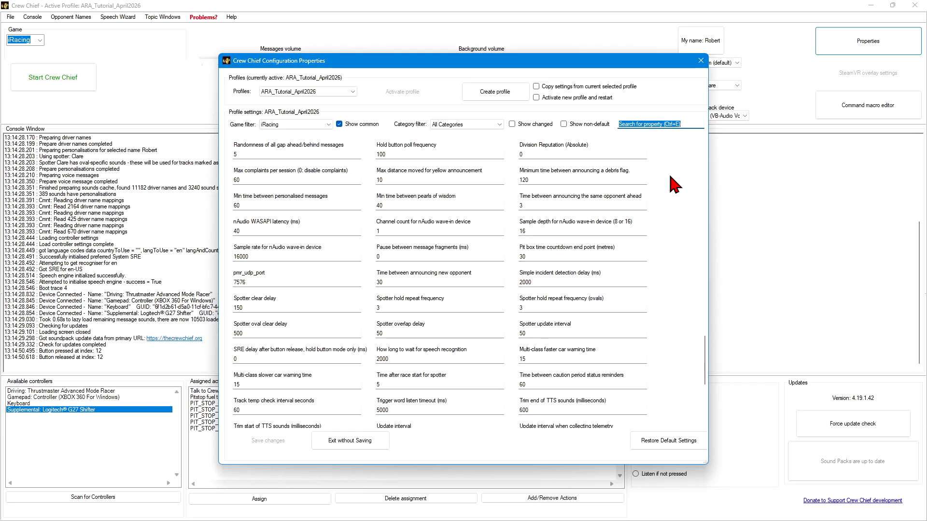
{"action": "scroll", "coordinate": [674, 185], "scroll_direction": "down", "scroll_amount": 1}
{"action": "scroll", "coordinate": [674, 184], "scroll_direction": "down", "scroll_amount": 2}
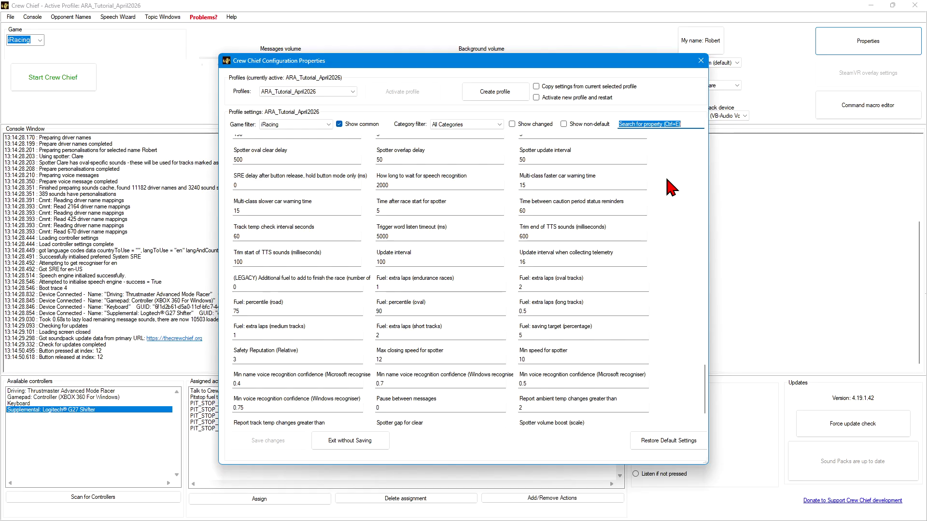
{"action": "scroll", "coordinate": [666, 213], "scroll_direction": "up", "scroll_amount": 10}
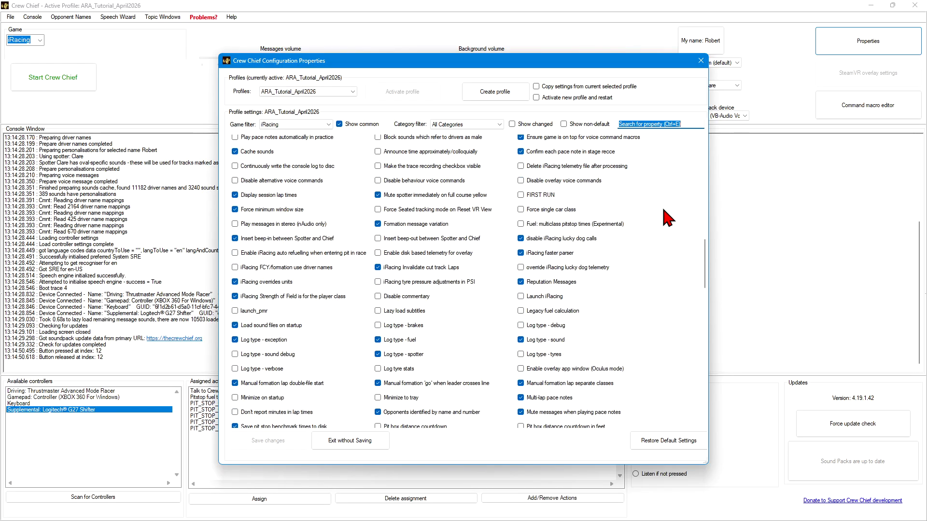
{"action": "scroll", "coordinate": [666, 217], "scroll_direction": "up", "scroll_amount": 4}
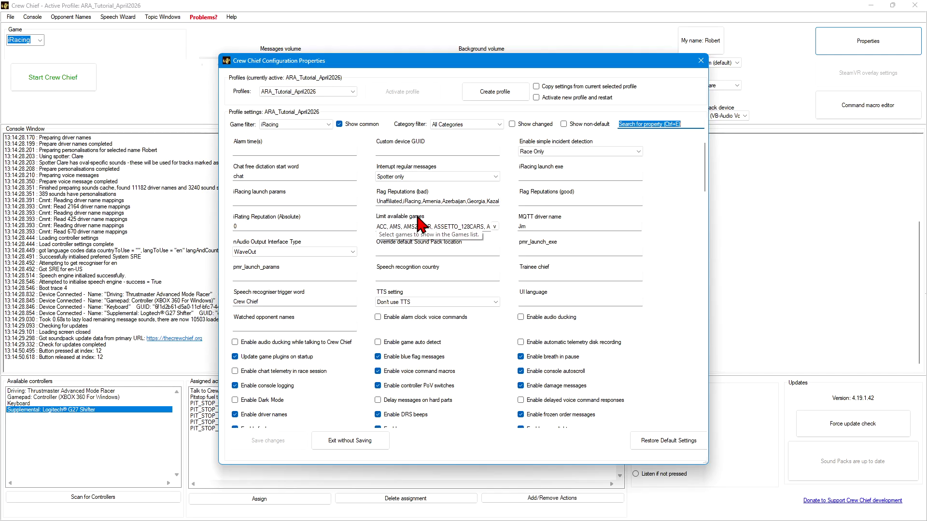
- Limit the available games to IRACING and LMU by deselecting every other game, from ACC through RF2
{"action": "left_click", "coordinate": [496, 227]}
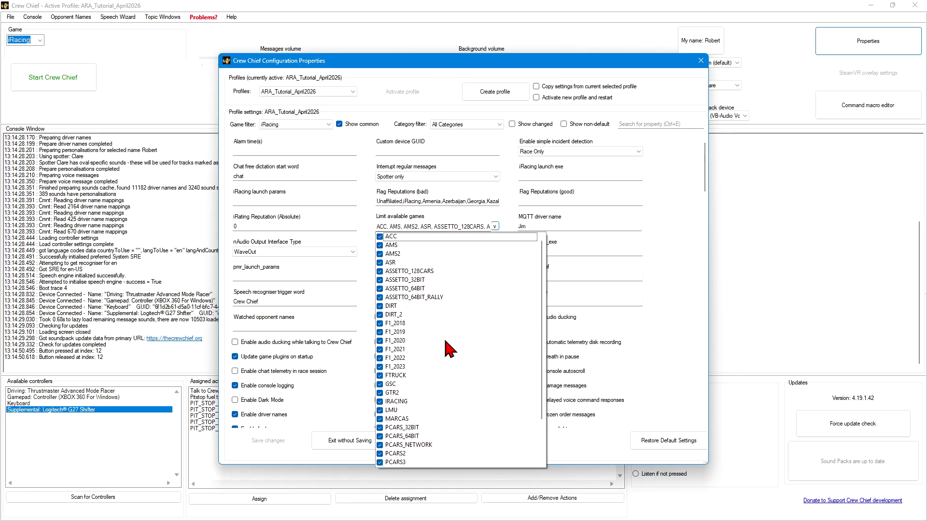
{"action": "scroll", "coordinate": [450, 348], "scroll_direction": "down", "scroll_amount": 2}
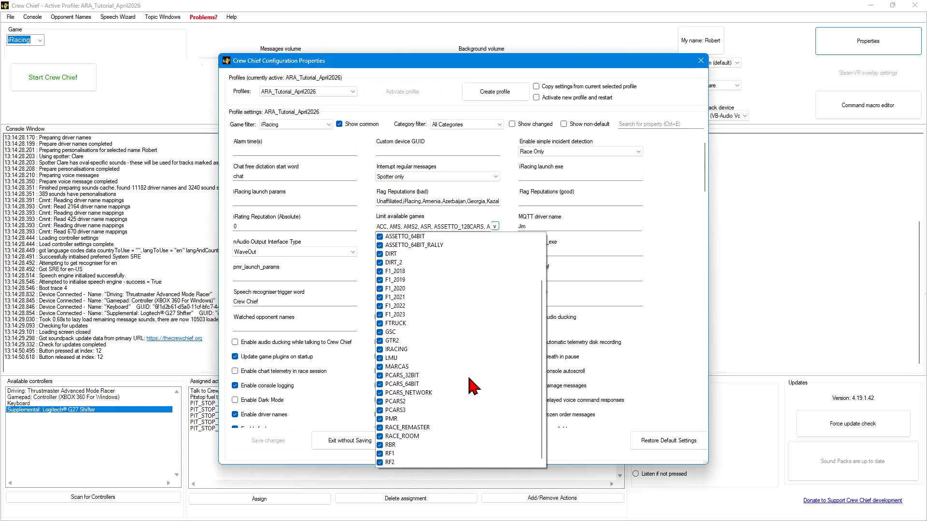
{"action": "scroll", "coordinate": [471, 378], "scroll_direction": "up", "scroll_amount": 2}
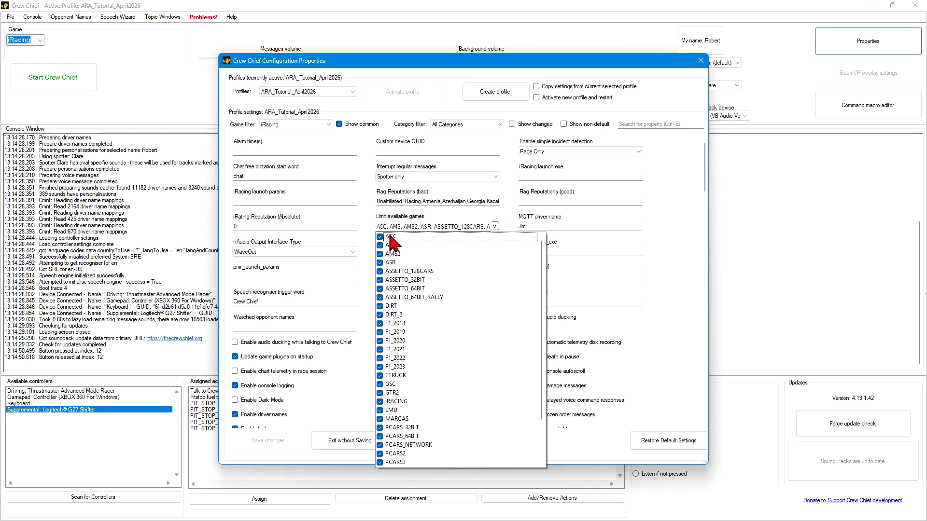
{"action": "left_click", "coordinate": [403, 237]}
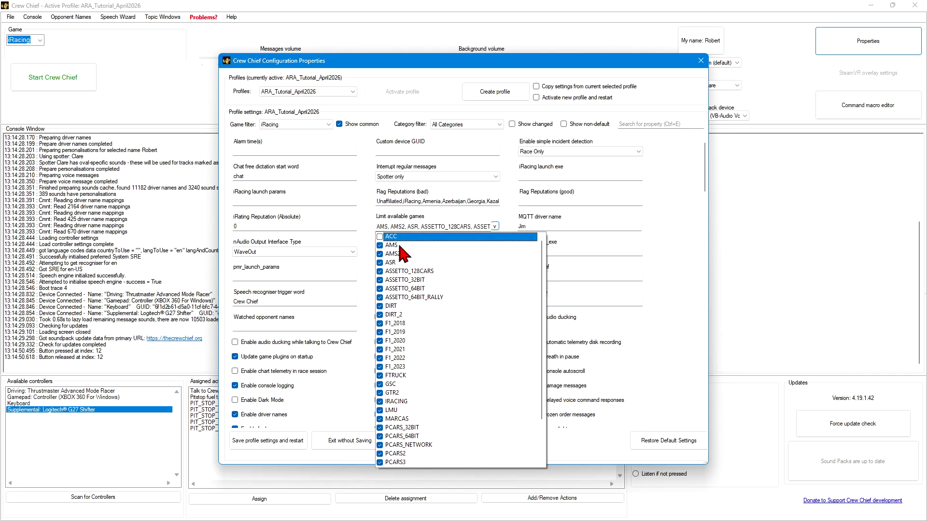
{"action": "left_click", "coordinate": [402, 245]}
{"action": "left_click", "coordinate": [401, 254]}
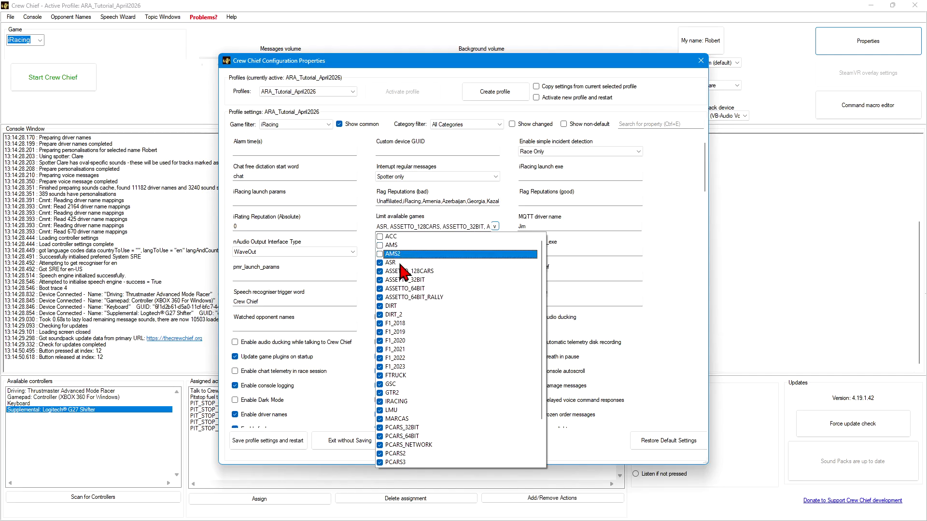
{"action": "left_click", "coordinate": [402, 263]}
{"action": "left_click", "coordinate": [404, 272]}
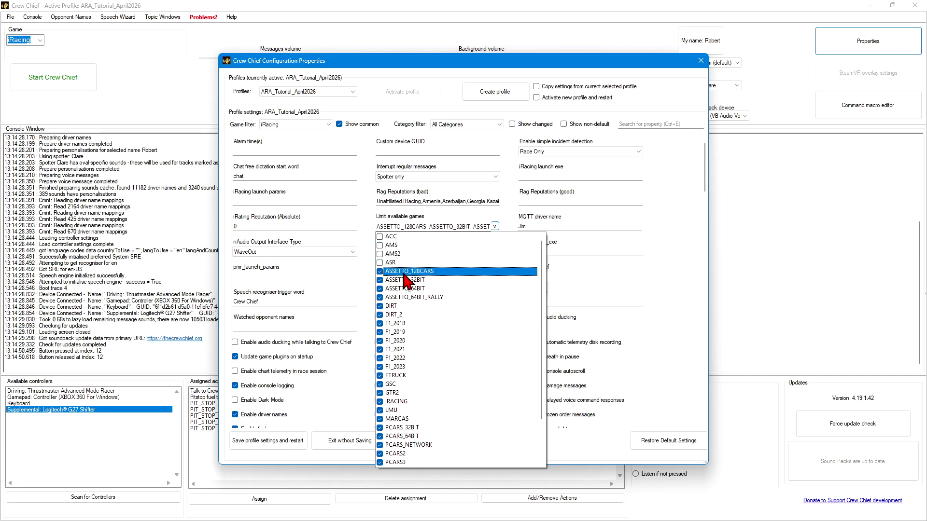
{"action": "left_click", "coordinate": [406, 288]}
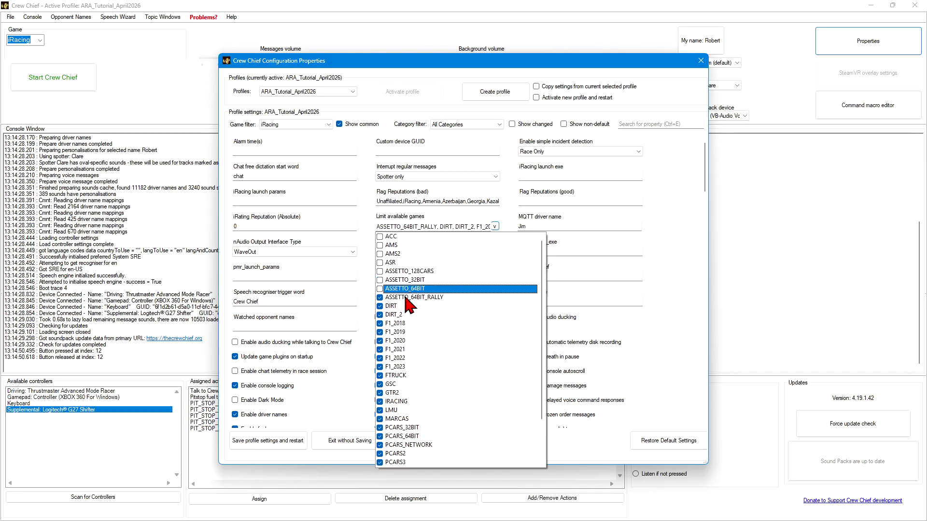
{"action": "left_click", "coordinate": [406, 298]}
{"action": "left_click", "coordinate": [390, 306]}
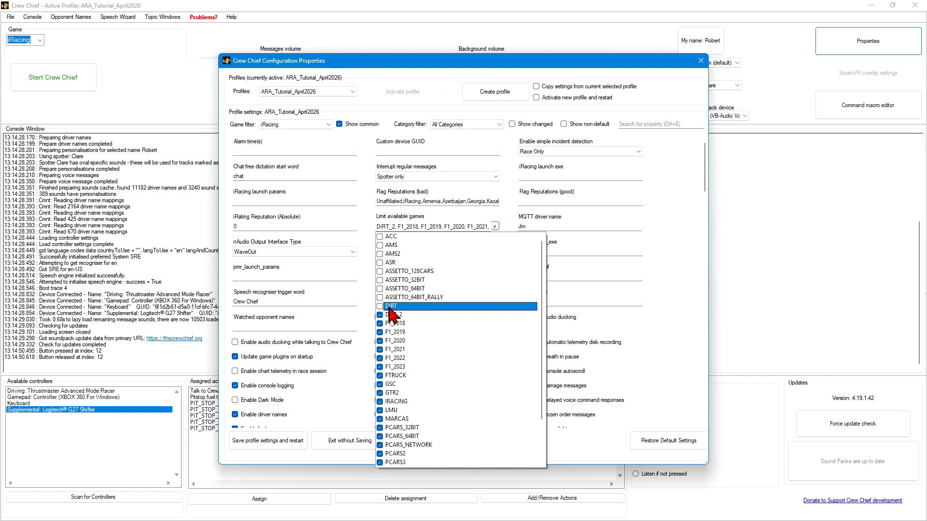
{"action": "left_click", "coordinate": [394, 315]}
{"action": "left_click", "coordinate": [395, 323]}
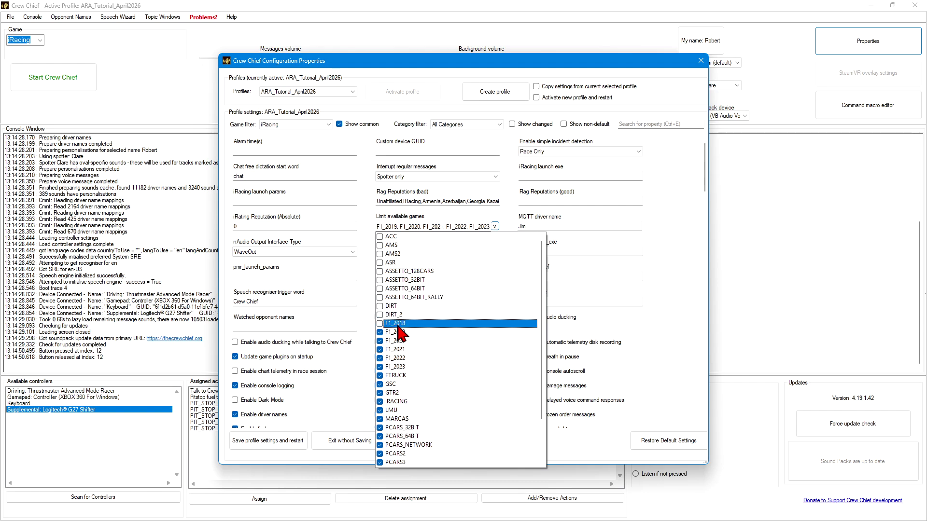
{"action": "left_click", "coordinate": [396, 332]}
{"action": "left_click", "coordinate": [396, 340]}
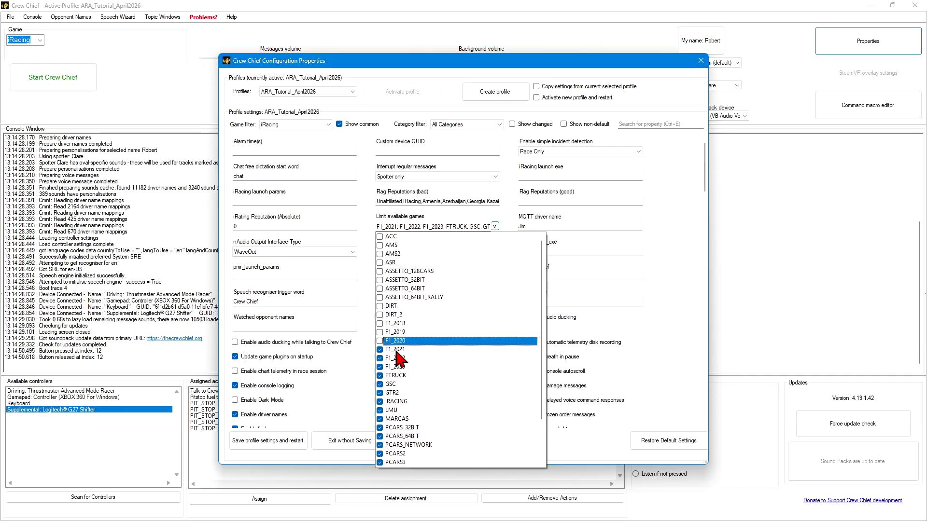
{"action": "left_click", "coordinate": [395, 349]}
{"action": "left_click", "coordinate": [396, 358]}
{"action": "left_click", "coordinate": [396, 367]}
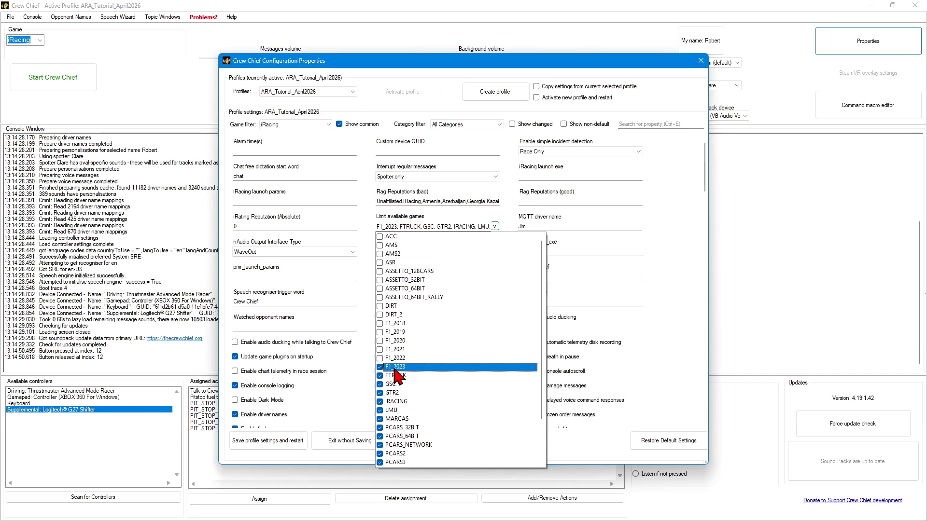
{"action": "left_click", "coordinate": [396, 376]}
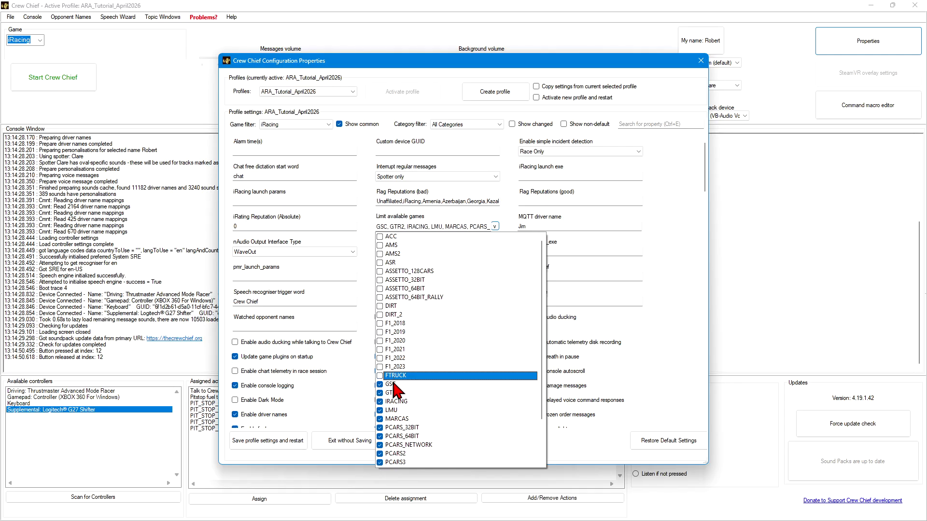
{"action": "left_click", "coordinate": [394, 385]}
{"action": "left_click", "coordinate": [395, 393]}
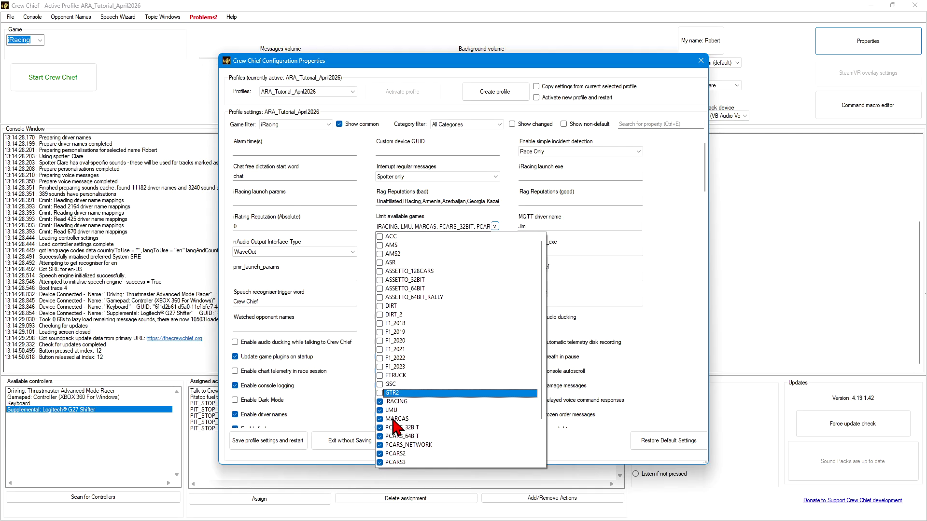
{"action": "left_click", "coordinate": [393, 419]}
{"action": "left_click", "coordinate": [393, 428]}
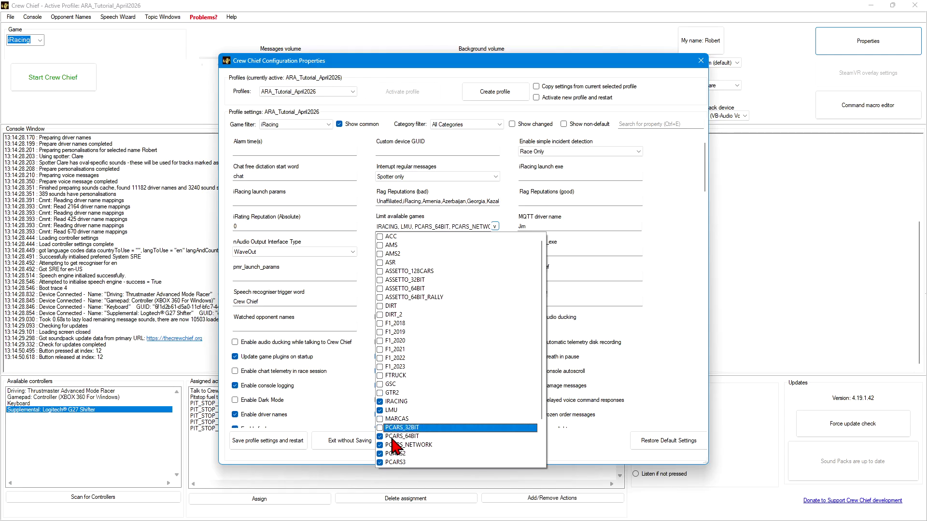
{"action": "left_click", "coordinate": [392, 437]}
{"action": "scroll", "coordinate": [451, 415], "scroll_direction": "down", "scroll_amount": 2}
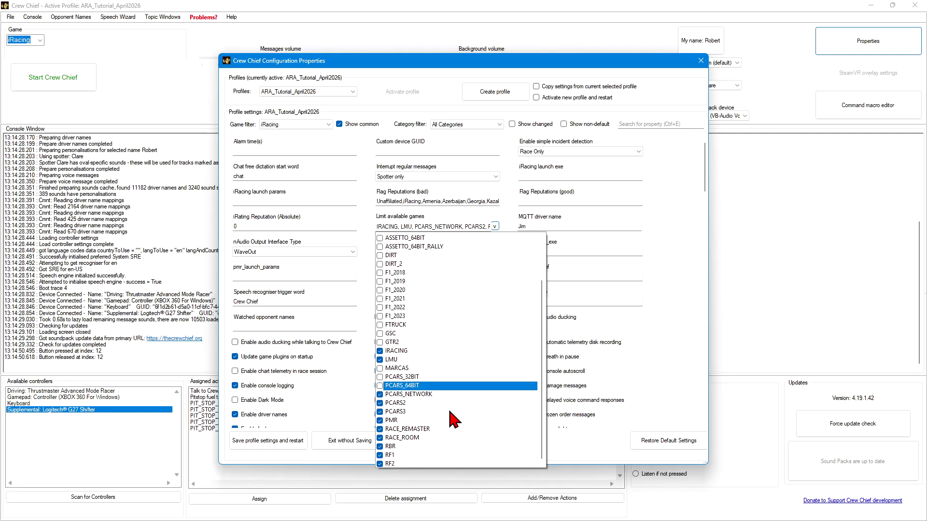
{"action": "left_click", "coordinate": [404, 394]}
{"action": "left_click", "coordinate": [394, 402]}
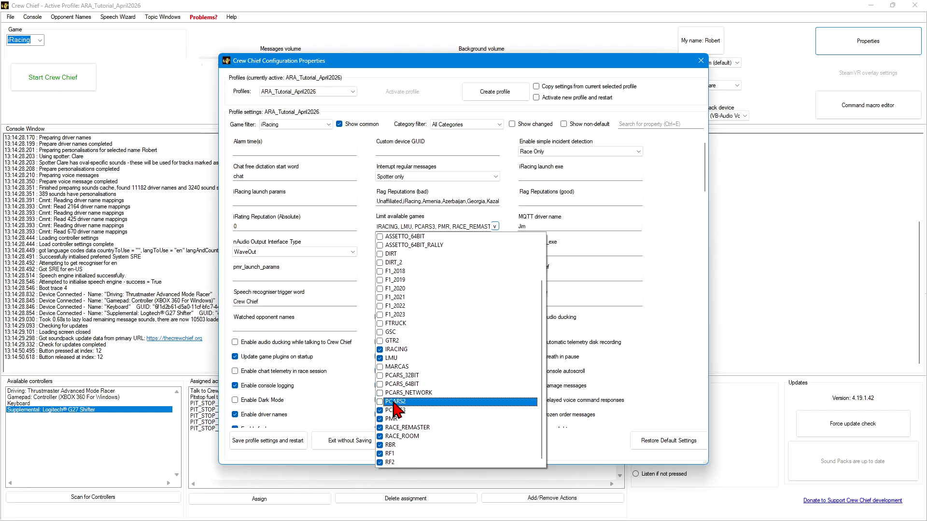
{"action": "left_click", "coordinate": [394, 410]}
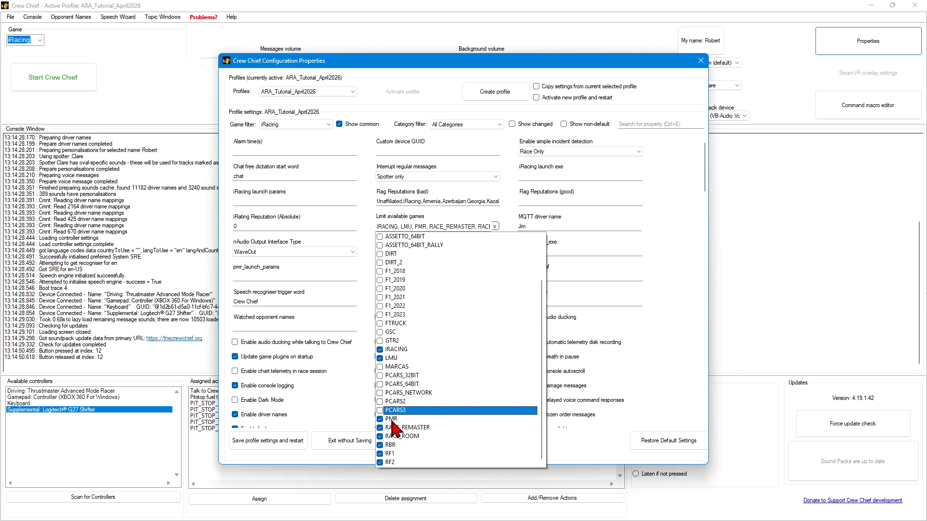
{"action": "left_click", "coordinate": [392, 420]}
{"action": "left_click", "coordinate": [392, 428]}
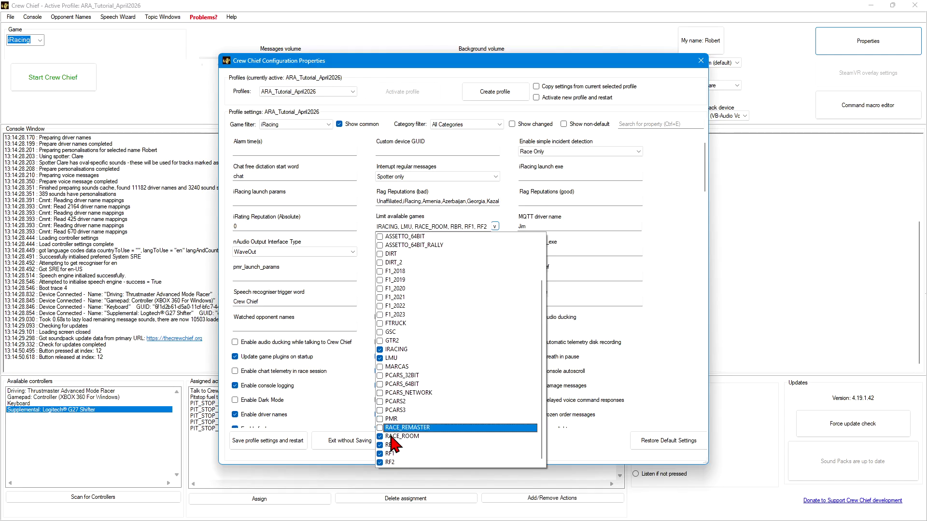
{"action": "left_click", "coordinate": [391, 437]}
{"action": "left_click", "coordinate": [390, 445]}
{"action": "left_click", "coordinate": [390, 453]}
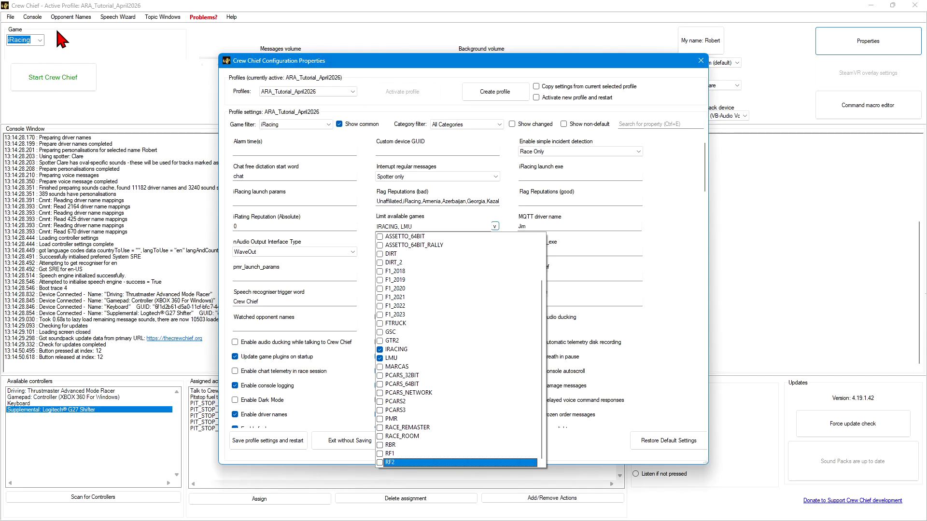
{"action": "left_click", "coordinate": [495, 227]}
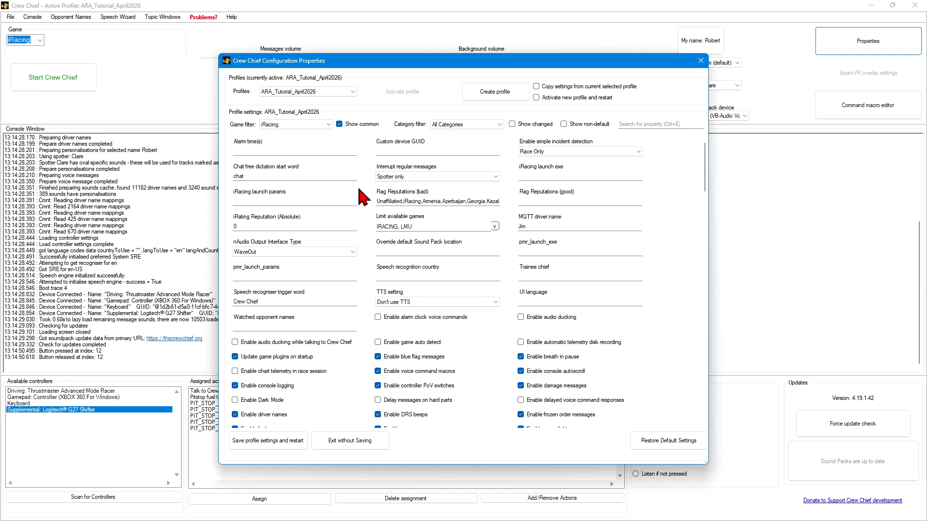
- Check what Flag Reputations (bad) does and clear its whole list of flags
{"action": "mouse_move", "coordinate": [444, 203]}
{"action": "mouse_move", "coordinate": [410, 202]}
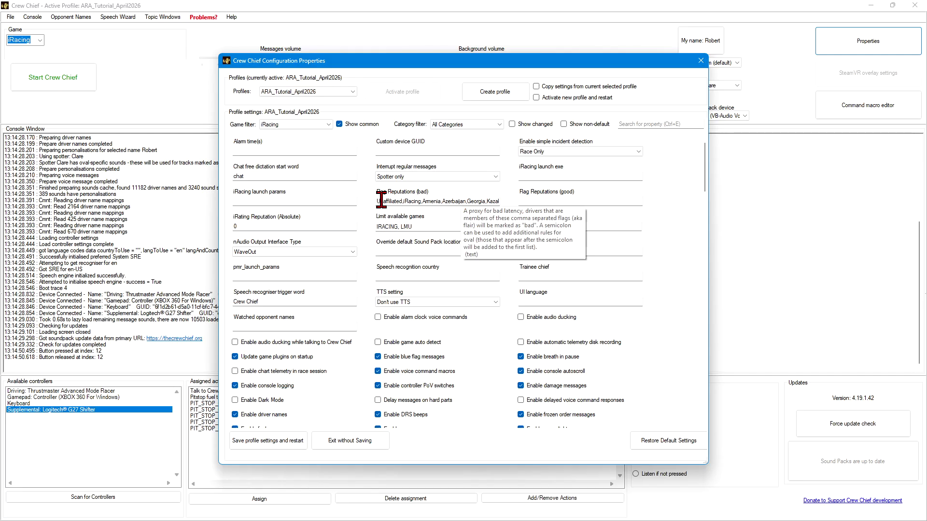
{"action": "left_click_drag", "start_coordinate": [378, 206], "coordinate": [557, 215]}
{"action": "key", "text": "Delete"}
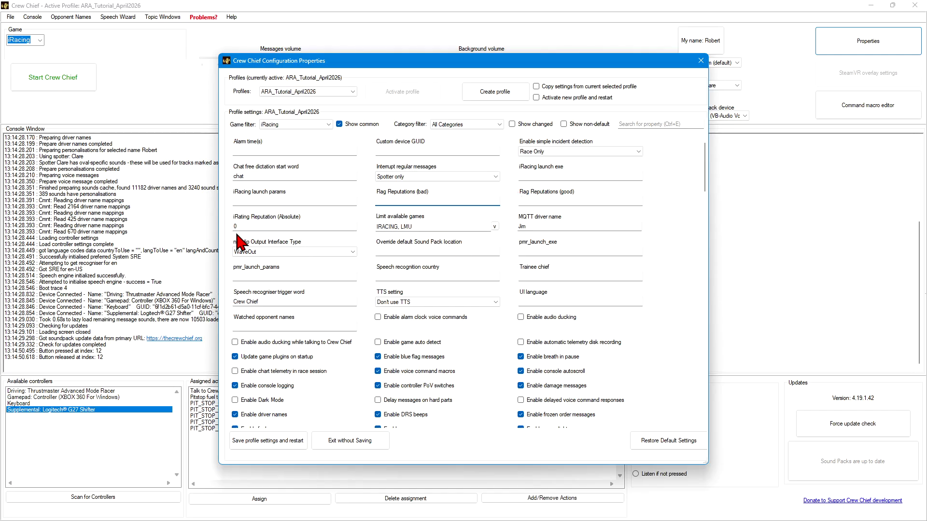
- Set iRating Reputation (Absolute) to 1000, 500
{"action": "mouse_move", "coordinate": [252, 217]}
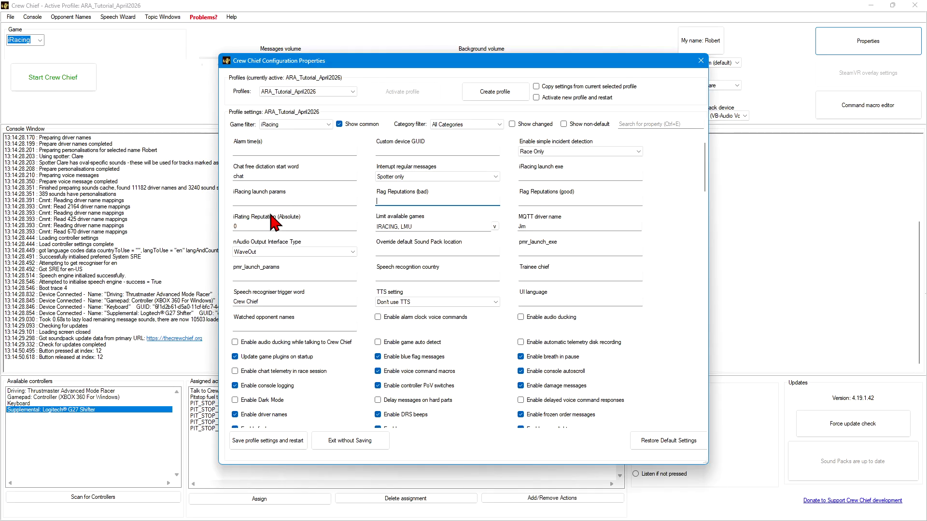
{"action": "double_click", "coordinate": [243, 226]}
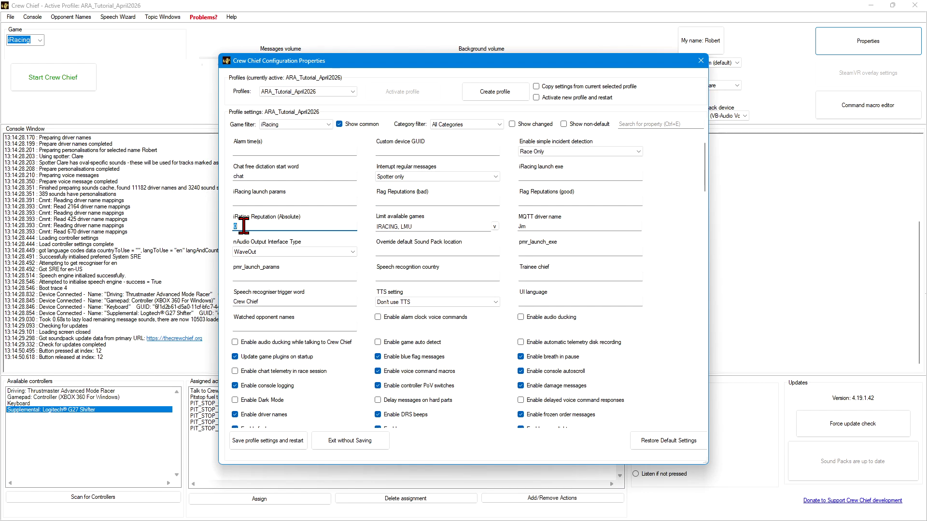
{"action": "type", "text": "1000,"}
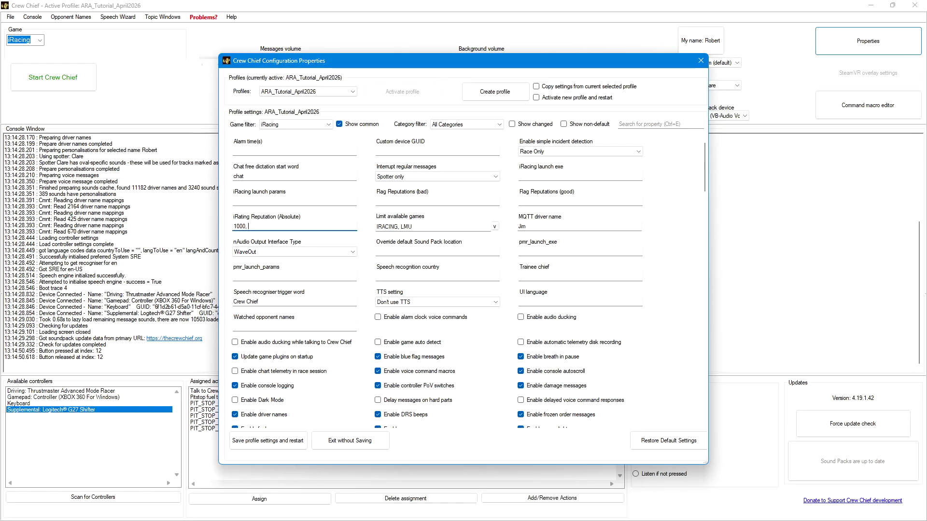
{"action": "type", "text": "500"}
- Filter the properties to VR Settings and disable VR overlays, VR overlays when app starts, and always showing the VR Settings window as overlay
{"action": "scroll", "coordinate": [672, 201], "scroll_direction": "down", "scroll_amount": 10}
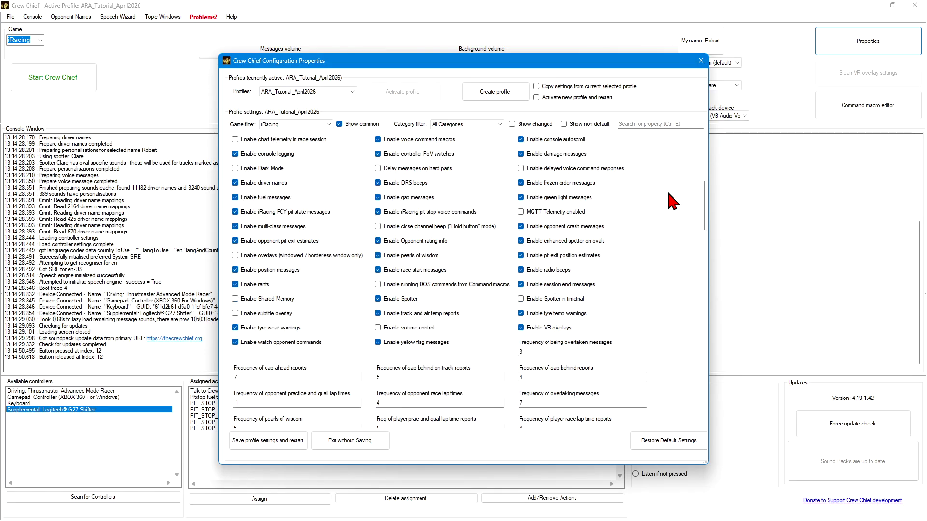
{"action": "scroll", "coordinate": [672, 201], "scroll_direction": "up", "scroll_amount": 4}
{"action": "scroll", "coordinate": [672, 201], "scroll_direction": "up", "scroll_amount": 3}
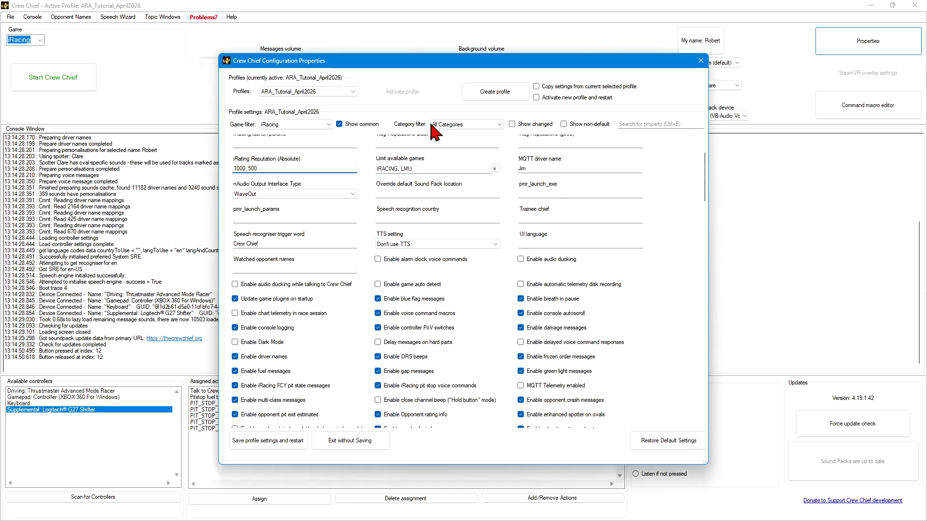
{"action": "left_click", "coordinate": [499, 125]}
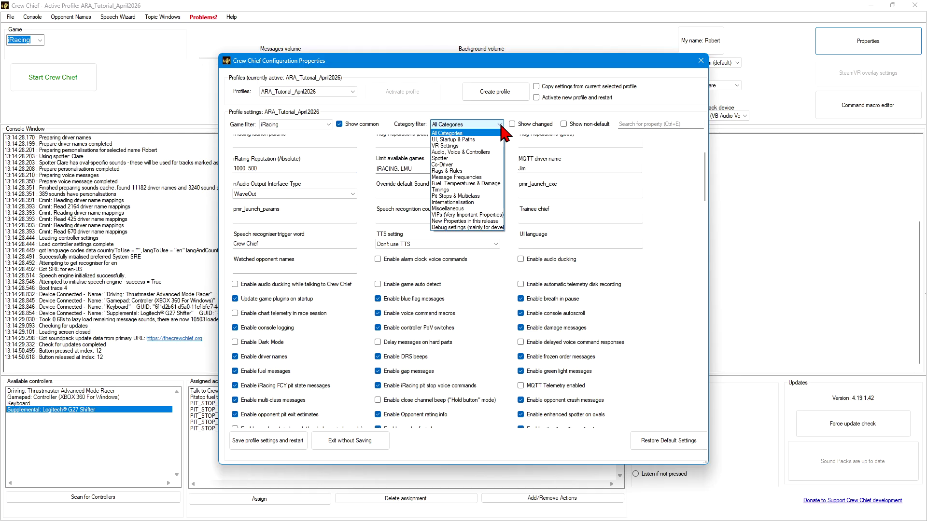
{"action": "left_click", "coordinate": [457, 147]}
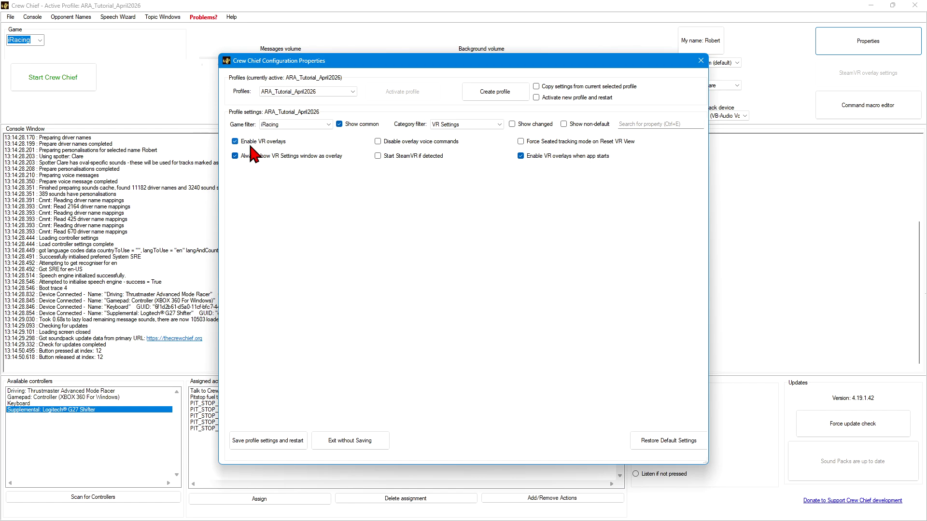
{"action": "left_click", "coordinate": [235, 141]}
{"action": "left_click", "coordinate": [235, 156]}
{"action": "left_click", "coordinate": [521, 155]}
- Review only the non-default properties, first across all categories and then within Fuel, Temperatures & Damage
{"action": "left_click", "coordinate": [499, 125]}
{"action": "left_click", "coordinate": [472, 133]}
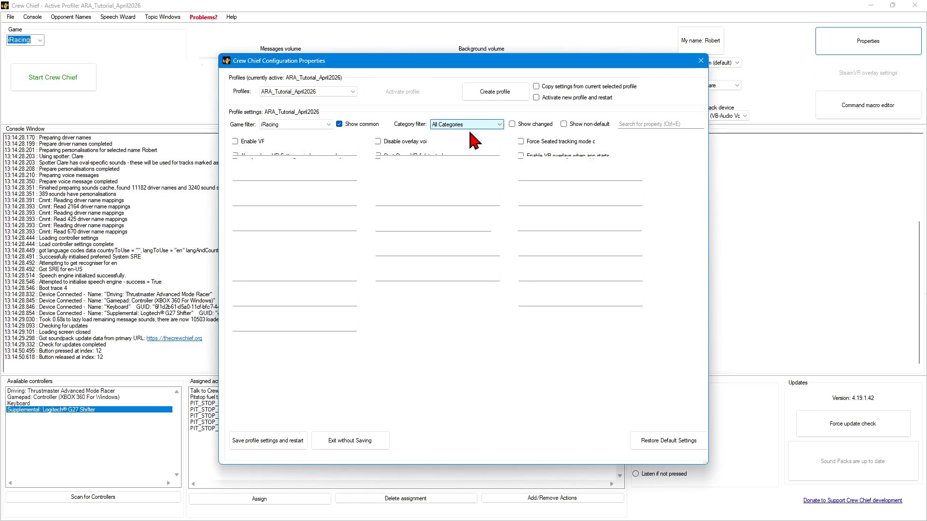
{"action": "left_click", "coordinate": [580, 129]}
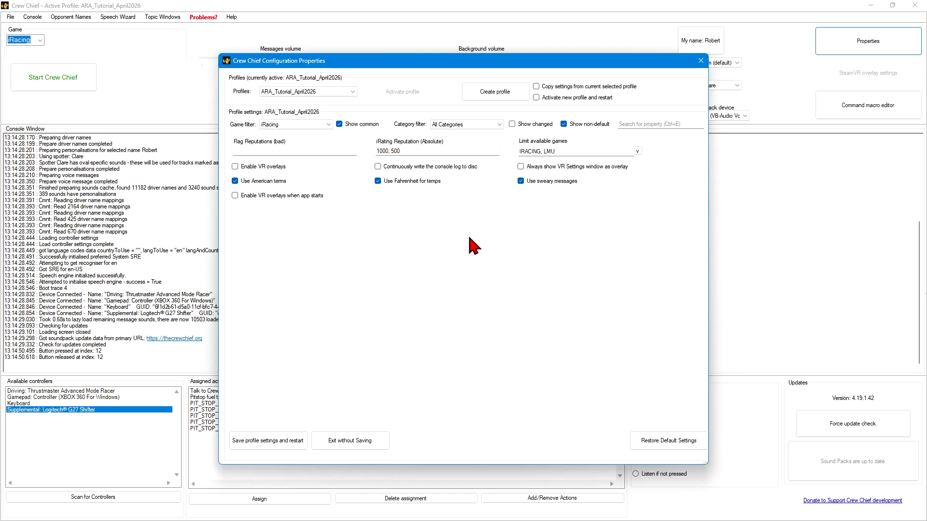
{"action": "mouse_move", "coordinate": [297, 189]}
{"action": "left_click", "coordinate": [502, 124]}
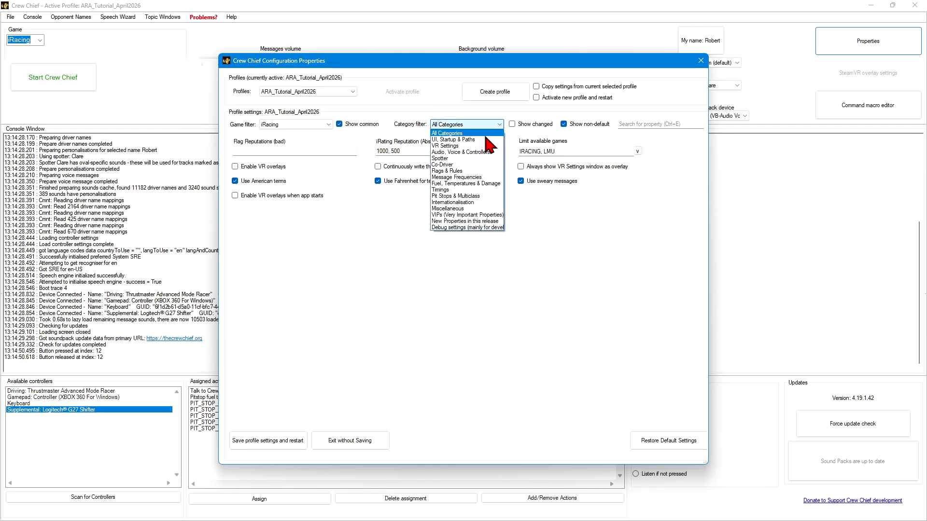
{"action": "left_click", "coordinate": [480, 184]}
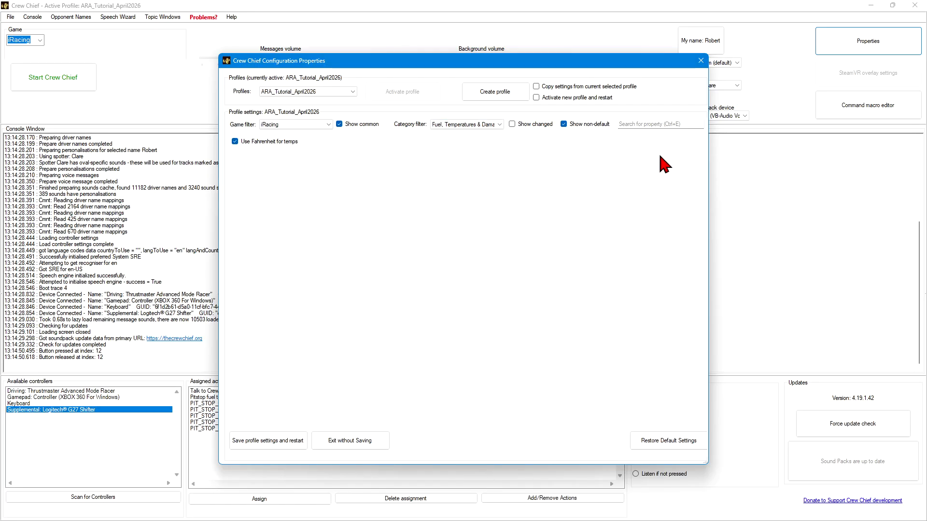
- Include default-valued properties again, search for "spotter" and filter the properties to the Spotter category
{"action": "left_click", "coordinate": [563, 124]}
{"action": "left_click", "coordinate": [642, 125]}
{"action": "type", "text": "spotter"}
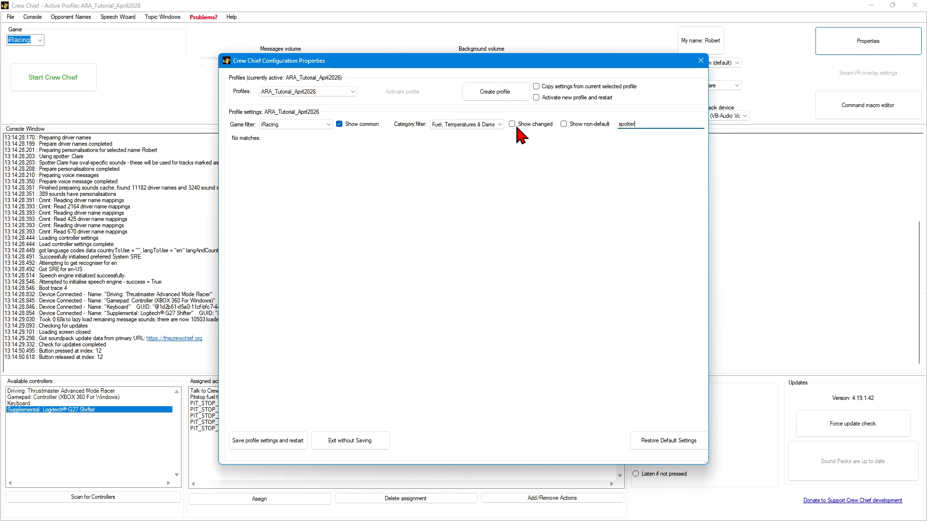
{"action": "left_click", "coordinate": [495, 125]}
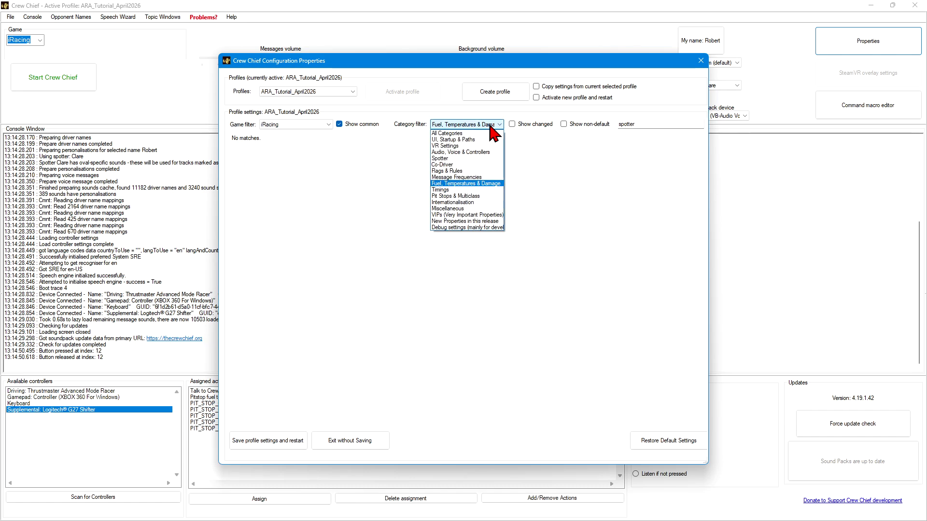
{"action": "left_click", "coordinate": [463, 158]}
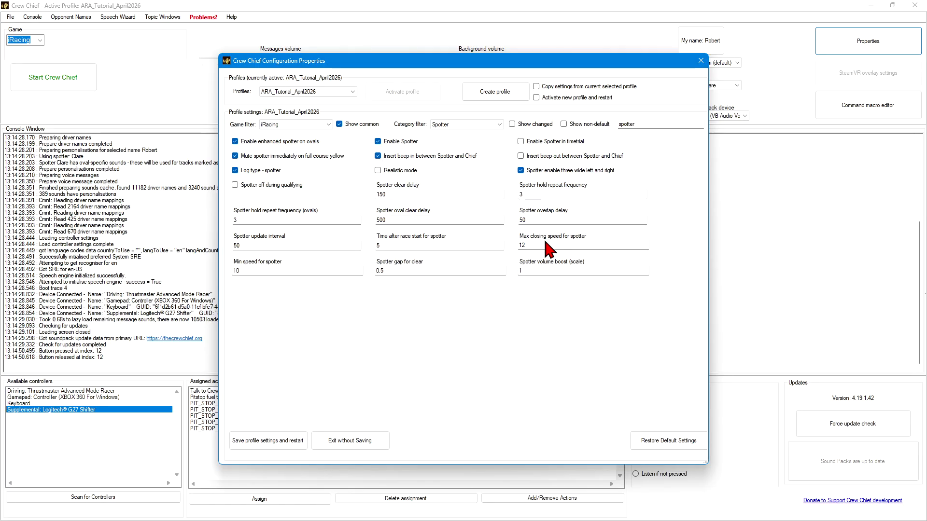
- Set Spotter overlap delay to 15
{"action": "mouse_move", "coordinate": [548, 245]}
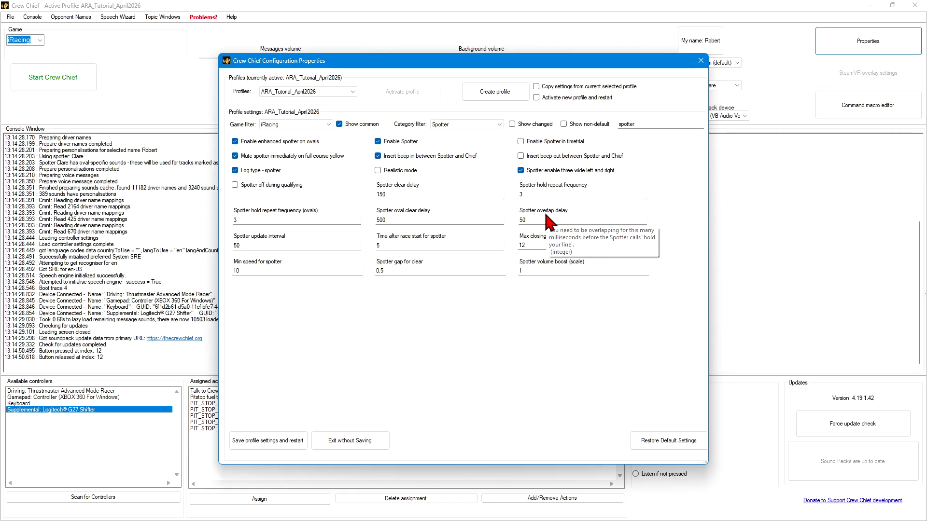
{"action": "double_click", "coordinate": [537, 218]}
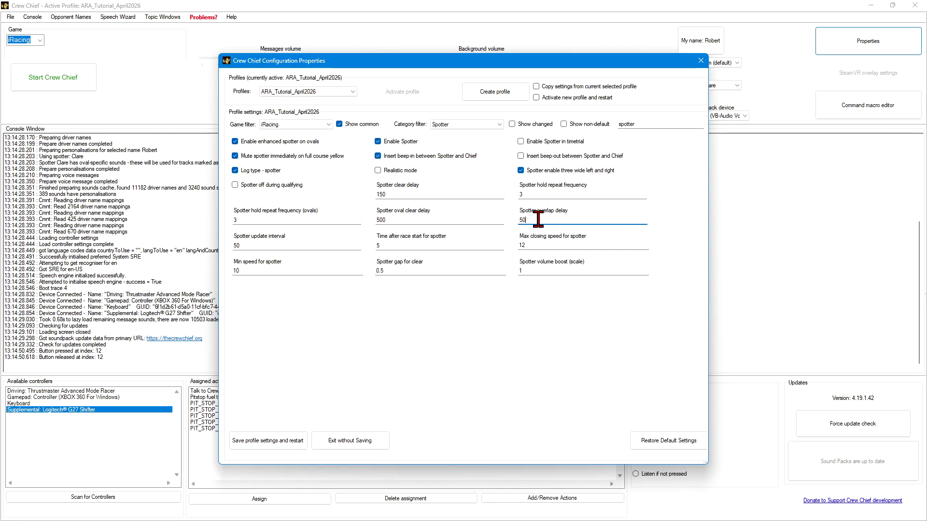
{"action": "type", "text": "25"}
{"action": "left_click_drag", "start_coordinate": [531, 219], "coordinate": [516, 220]}
{"action": "type", "text": "15"}
- Check what Spotter clear delay does and set it to 25
{"action": "mouse_move", "coordinate": [394, 185]}
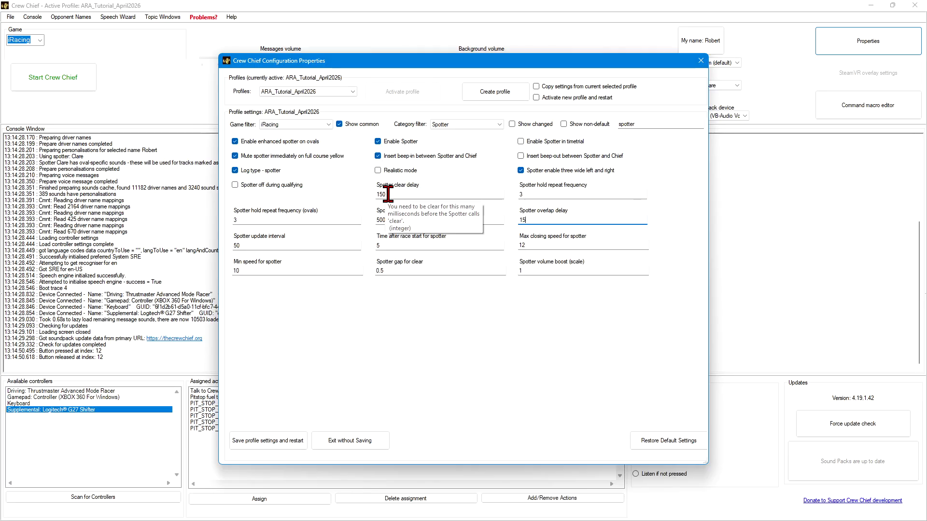
{"action": "double_click", "coordinate": [388, 194]}
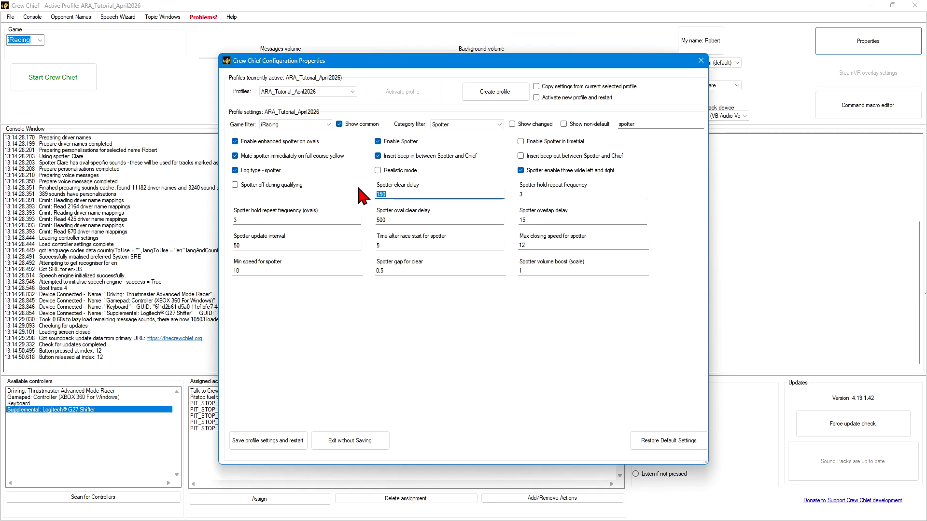
{"action": "type", "text": "25"}
- Extend the spotter search to all categories and set Spotter gap for clear to 0.25
{"action": "left_click", "coordinate": [499, 124]}
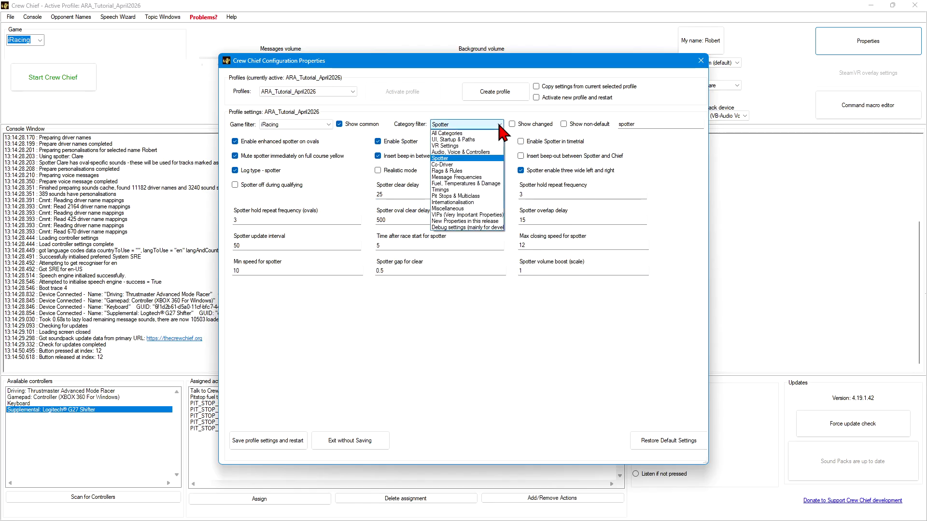
{"action": "left_click", "coordinate": [467, 134]}
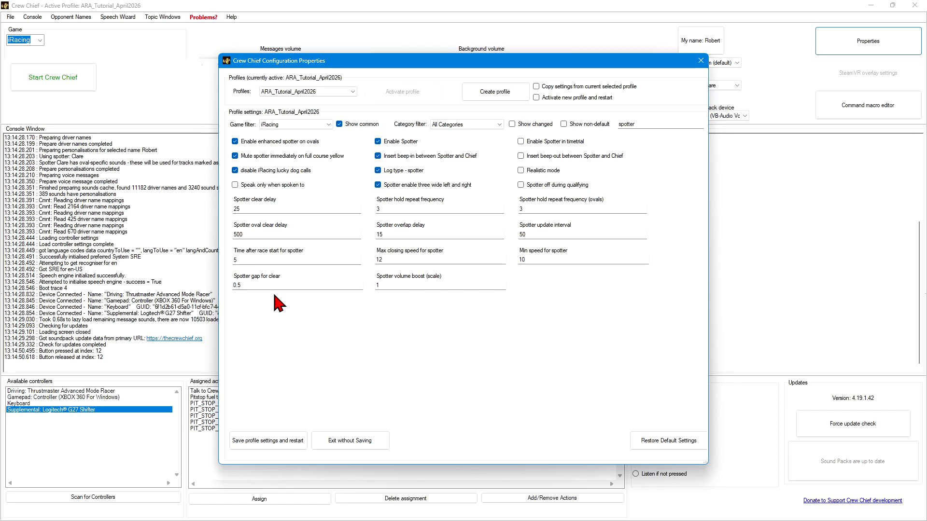
{"action": "mouse_move", "coordinate": [262, 279]}
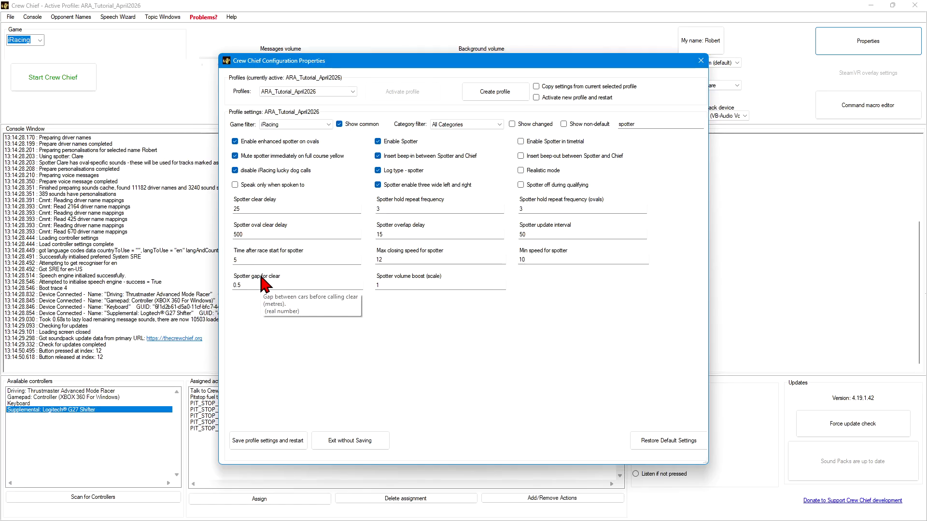
{"action": "mouse_move", "coordinate": [251, 205]}
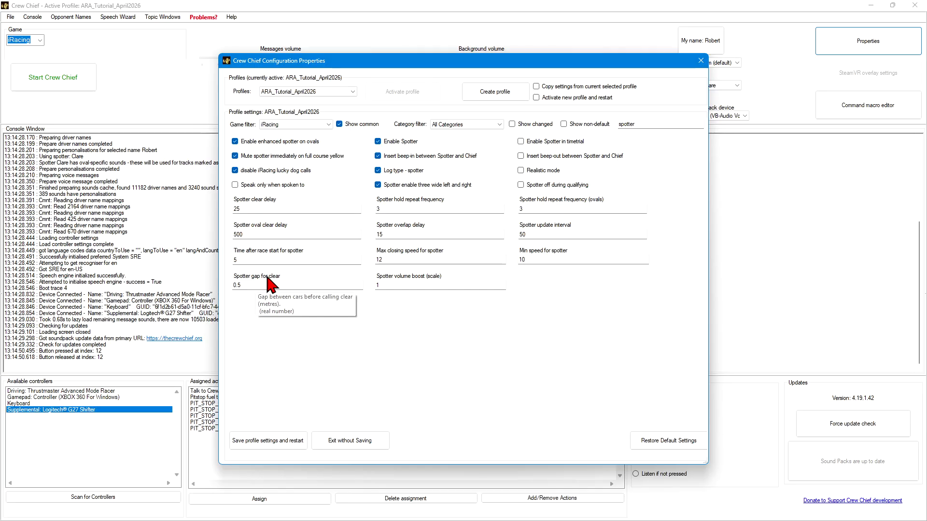
{"action": "left_click", "coordinate": [239, 285]}
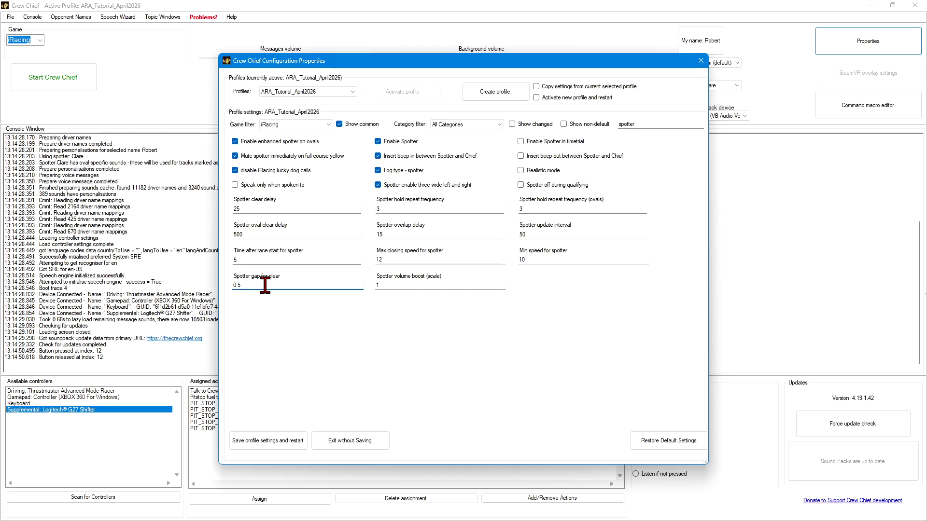
{"action": "type", "text": "25"}
- Check what Log type - spotter does and disable it
{"action": "double_click", "coordinate": [629, 124]}
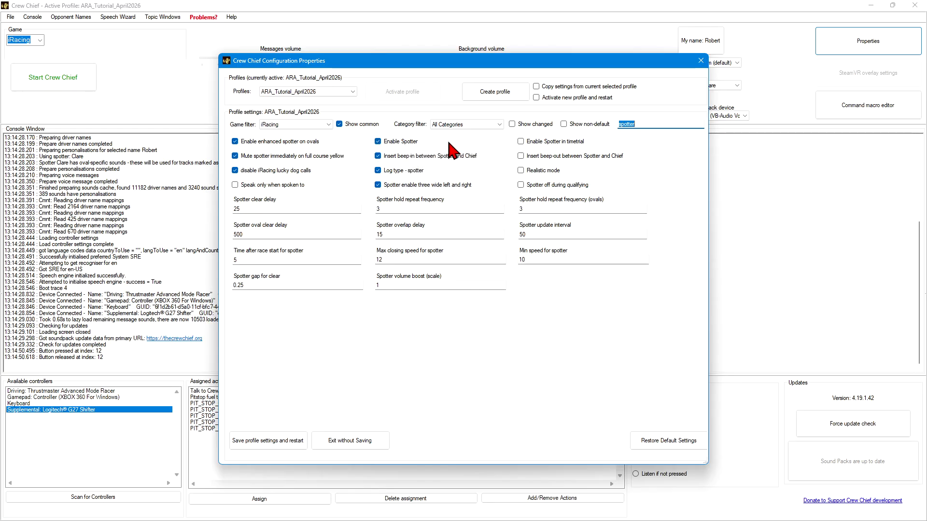
{"action": "mouse_move", "coordinate": [403, 140]}
{"action": "mouse_move", "coordinate": [388, 174]}
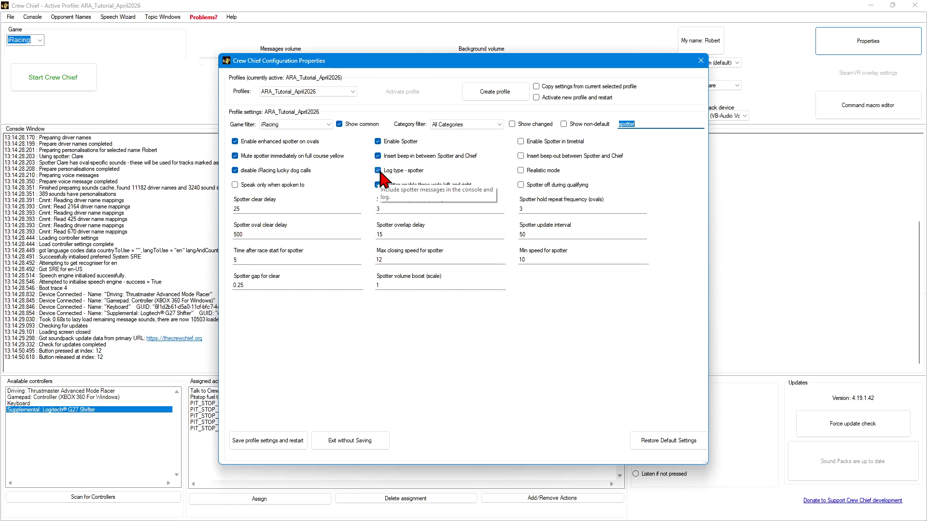
{"action": "left_click", "coordinate": [379, 171]}
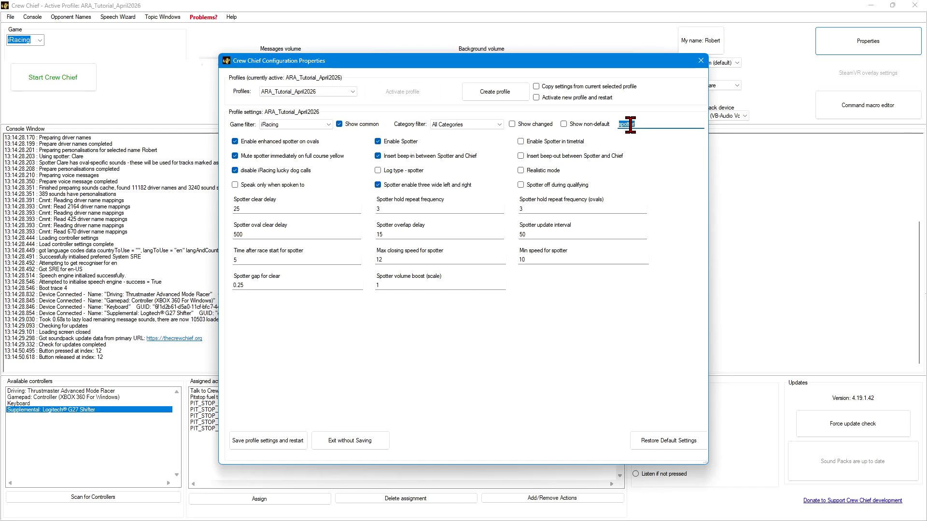
- Search the properties for "log" and disable Log type - sound and Log type - fuel
{"action": "type", "text": "log"}
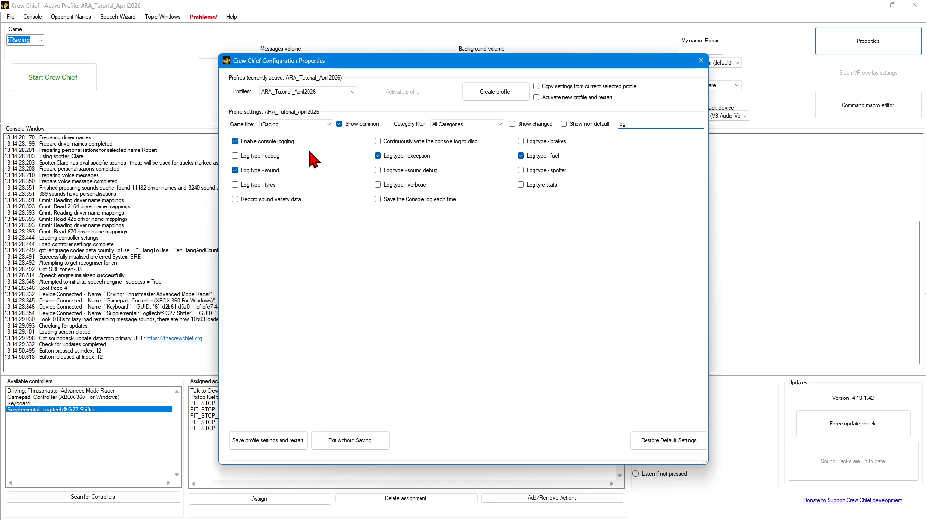
{"action": "left_click", "coordinate": [235, 171]}
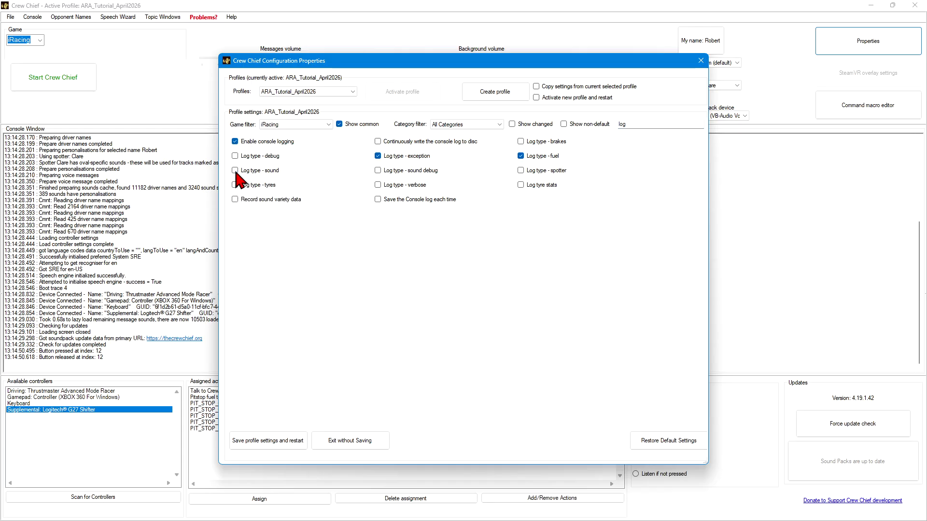
{"action": "left_click", "coordinate": [378, 156]}
{"action": "left_click", "coordinate": [520, 156]}
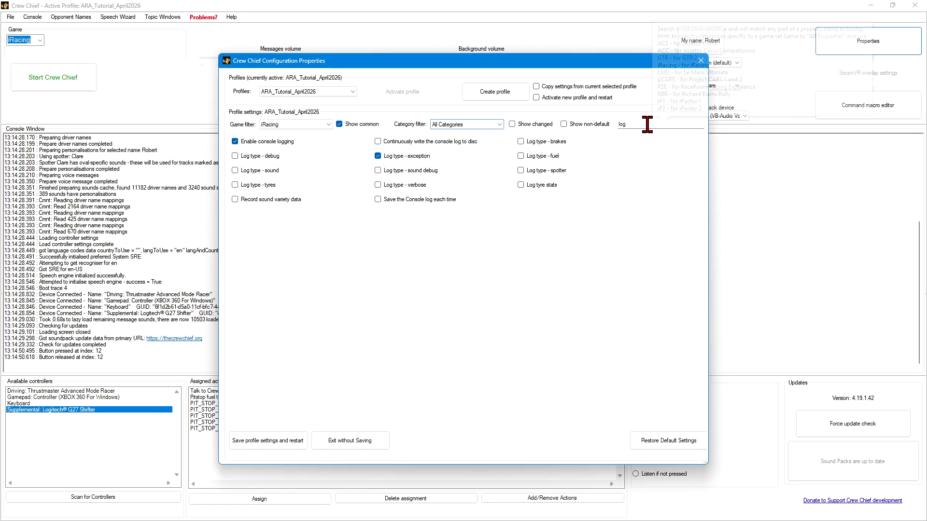
- Filter the properties to Audio, Voice & Controllers, clear the search text and review the whole category
{"action": "left_click", "coordinate": [500, 125]}
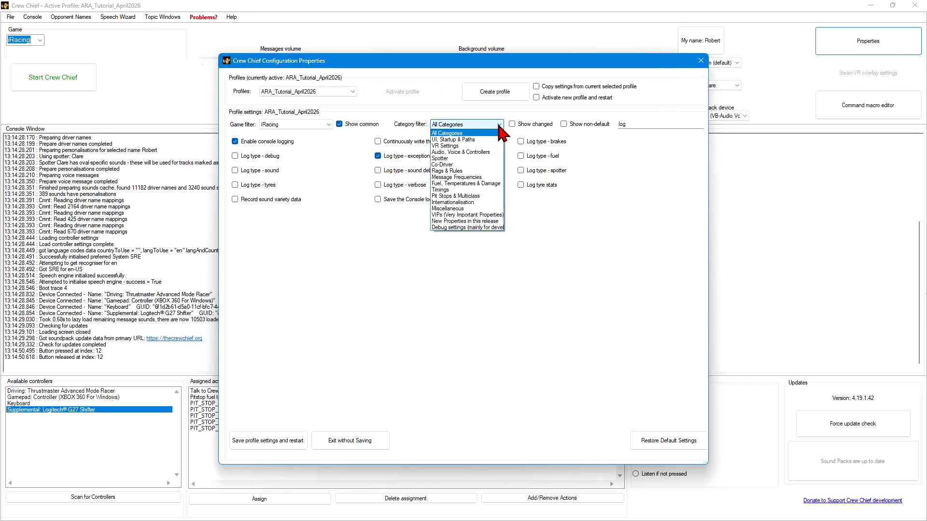
{"action": "left_click", "coordinate": [470, 152]}
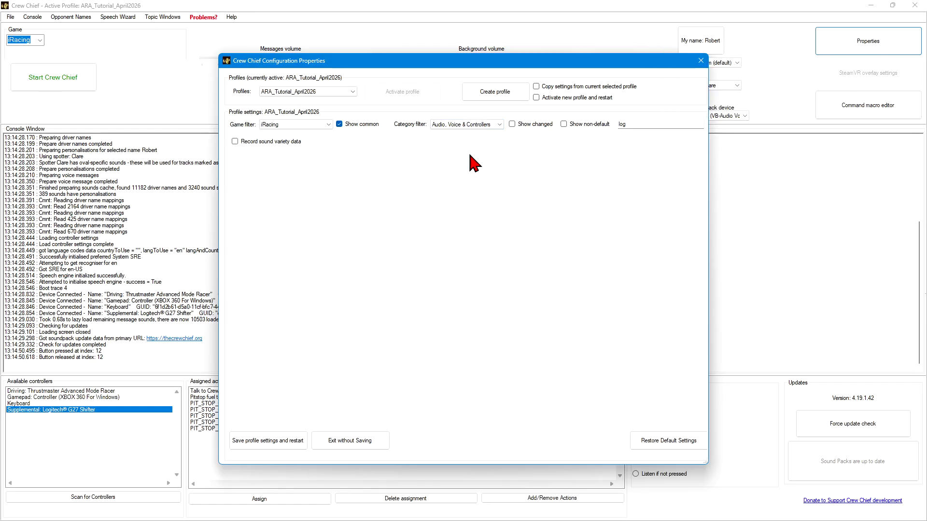
{"action": "mouse_move", "coordinate": [264, 146]}
{"action": "left_click", "coordinate": [628, 123]}
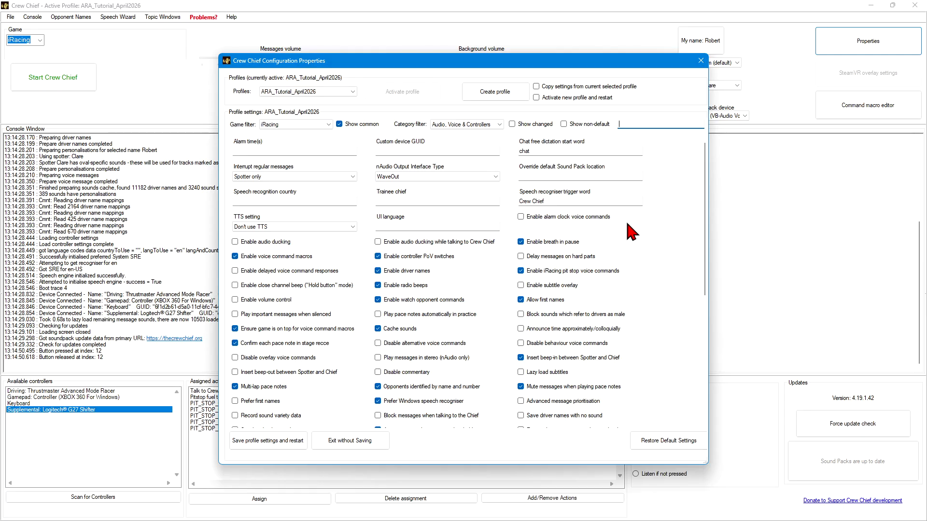
{"action": "scroll", "coordinate": [642, 220], "scroll_direction": "down", "scroll_amount": 2}
{"action": "scroll", "coordinate": [649, 230], "scroll_direction": "down", "scroll_amount": 2}
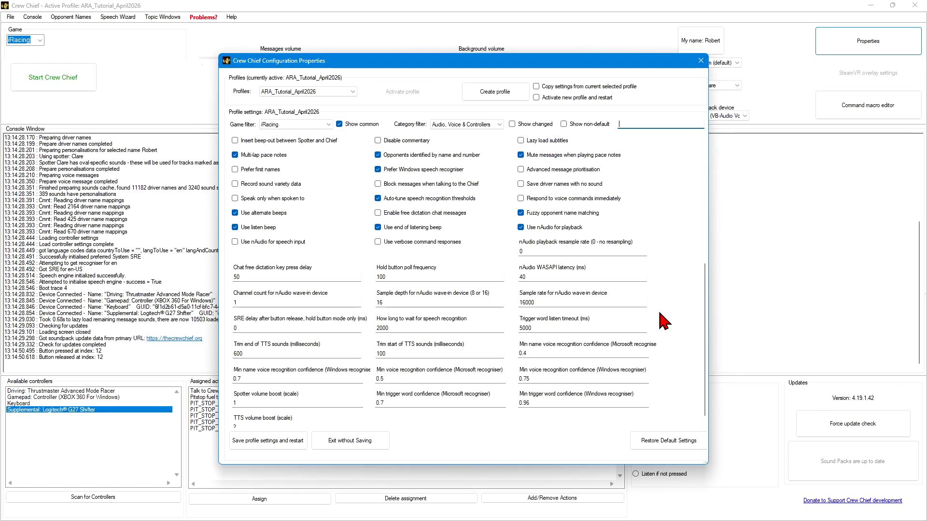
{"action": "scroll", "coordinate": [664, 318], "scroll_direction": "up", "scroll_amount": 4}
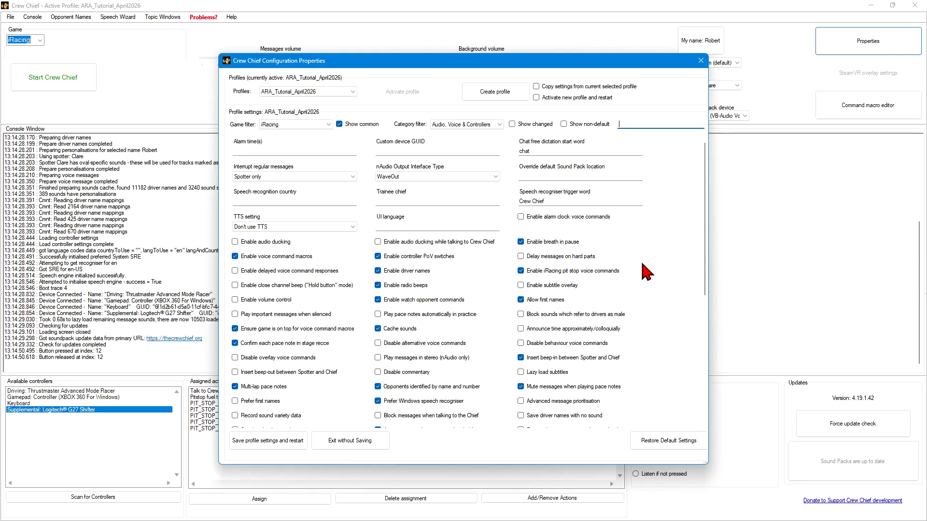
- Filter the properties to Fuel, Temperatures & Damage and move the properties window to uncover the assigned actions
{"action": "left_click", "coordinate": [490, 125]}
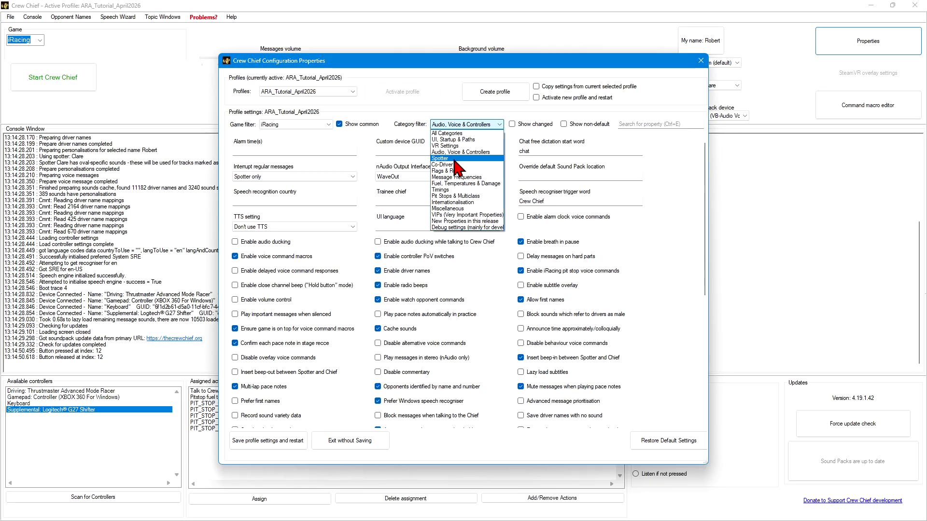
{"action": "left_click", "coordinate": [469, 184]}
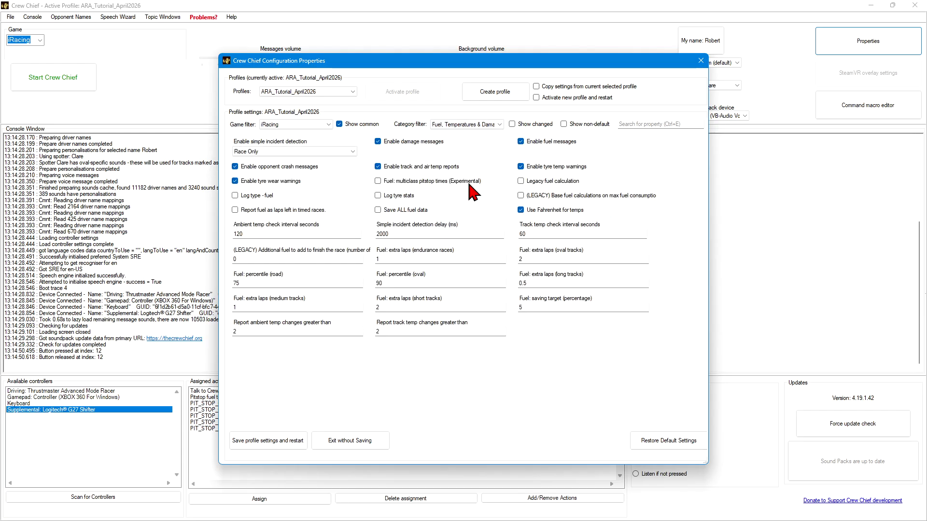
{"action": "left_click_drag", "start_coordinate": [506, 54], "coordinate": [792, 42]}
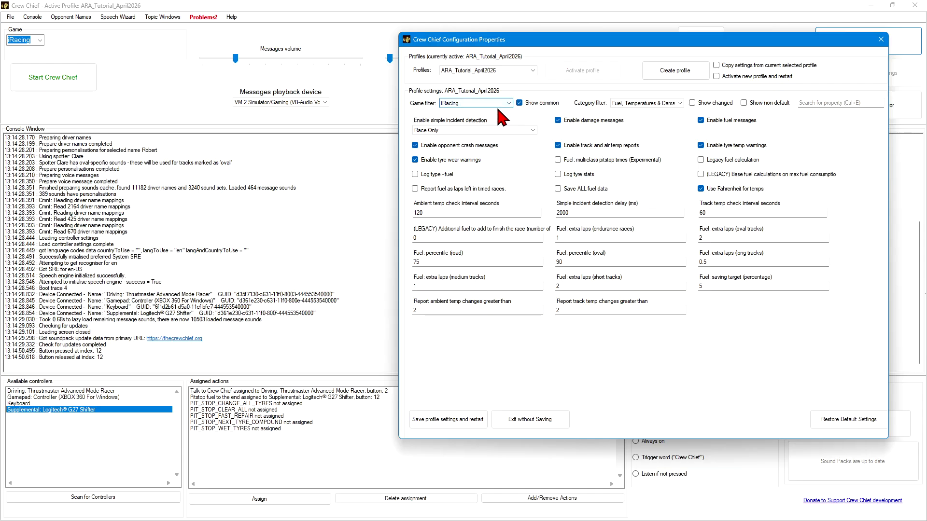
- Look through the list of games offered in the game filter
{"action": "left_click", "coordinate": [508, 103]}
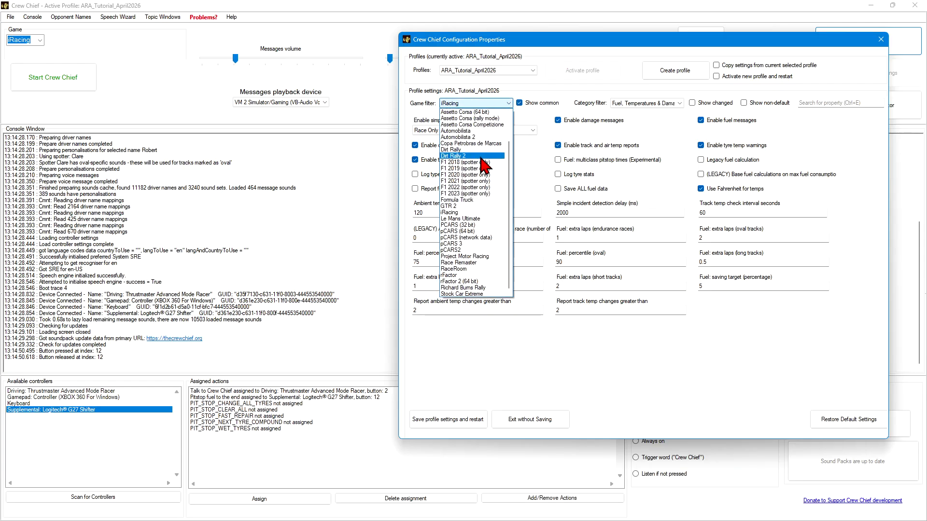
{"action": "scroll", "coordinate": [478, 186], "scroll_direction": "up", "scroll_amount": 2}
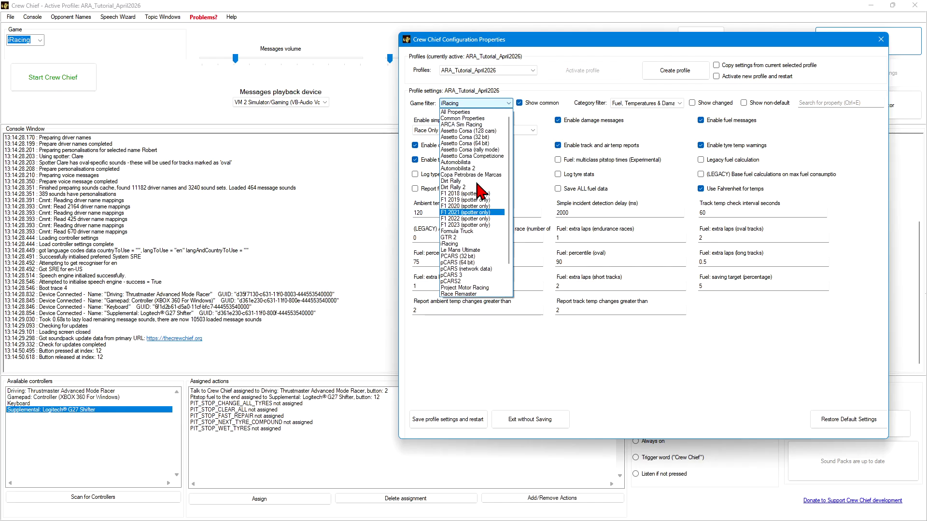
{"action": "scroll", "coordinate": [478, 188], "scroll_direction": "down", "scroll_amount": 2}
{"action": "scroll", "coordinate": [478, 185], "scroll_direction": "up", "scroll_amount": 2}
{"action": "left_click", "coordinate": [511, 103]}
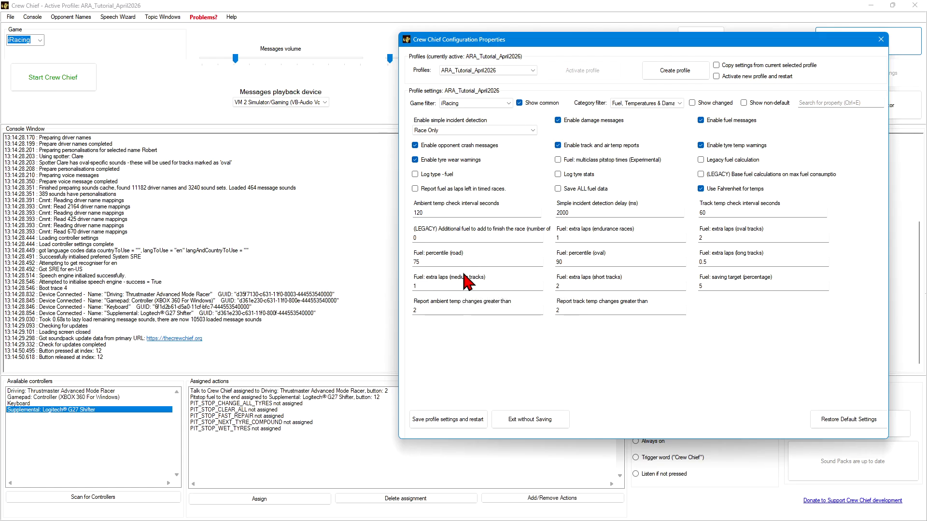
- Check what the fuel and temperature options do and enable Report fuel as laps left in timed races
{"action": "mouse_move", "coordinate": [467, 285]}
{"action": "mouse_move", "coordinate": [471, 153]}
{"action": "mouse_move", "coordinate": [754, 160]}
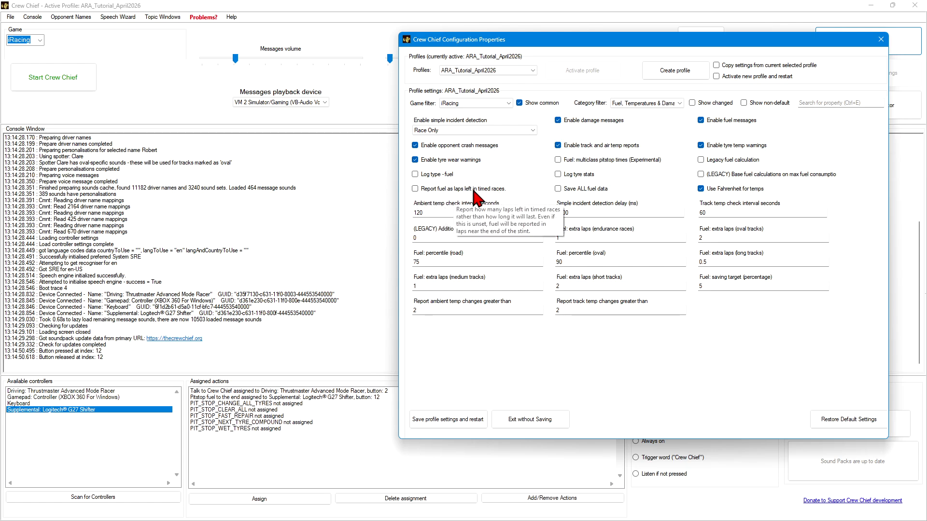
{"action": "left_click", "coordinate": [420, 190]}
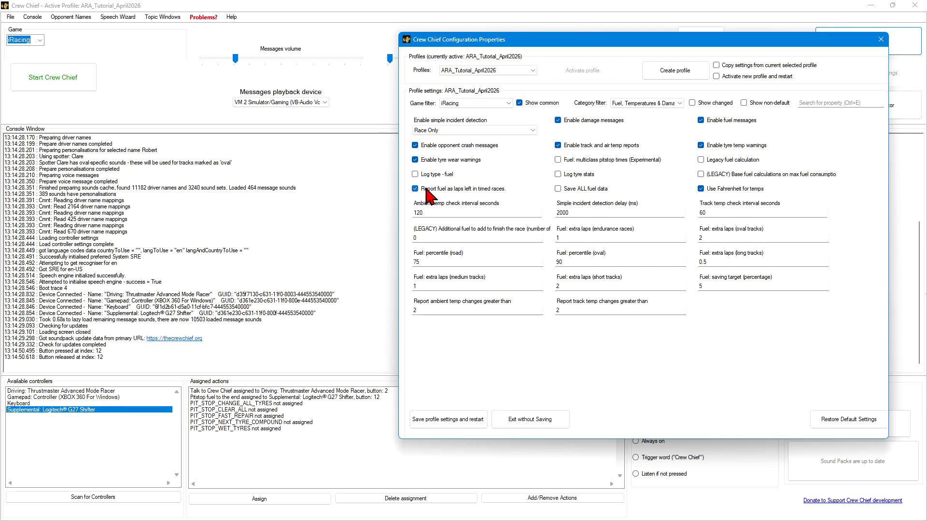
{"action": "mouse_move", "coordinate": [430, 190]}
- Filter the properties to the Message Frequencies category
{"action": "left_click", "coordinate": [677, 110]}
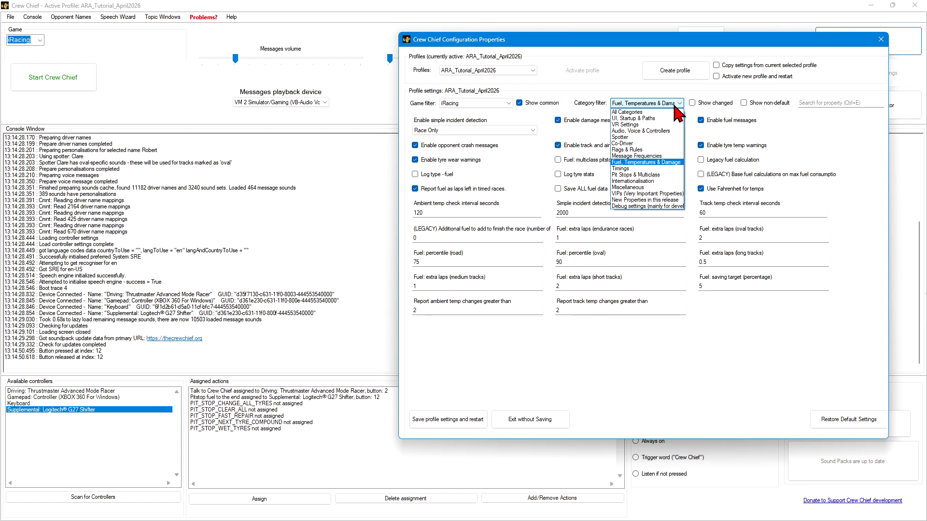
{"action": "left_click", "coordinate": [826, 140]}
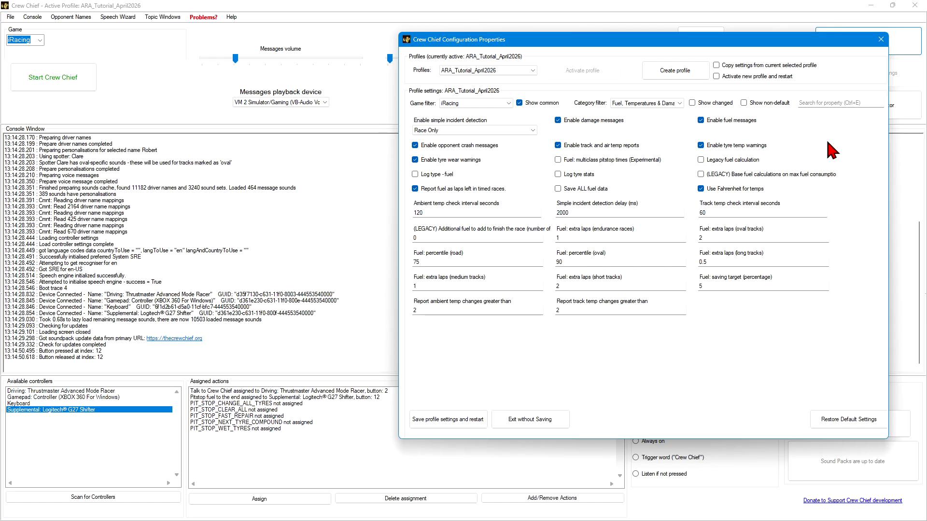
{"action": "left_click", "coordinate": [673, 104]}
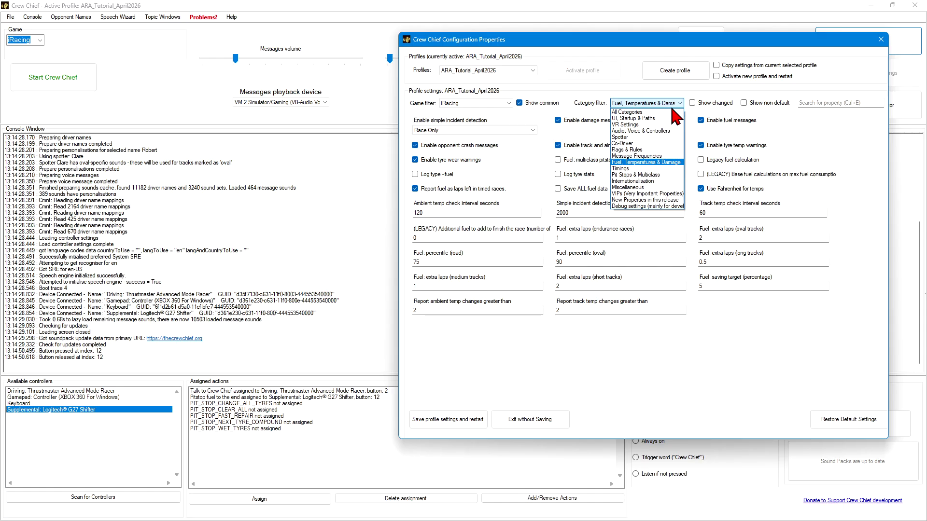
{"action": "left_click", "coordinate": [655, 166]}
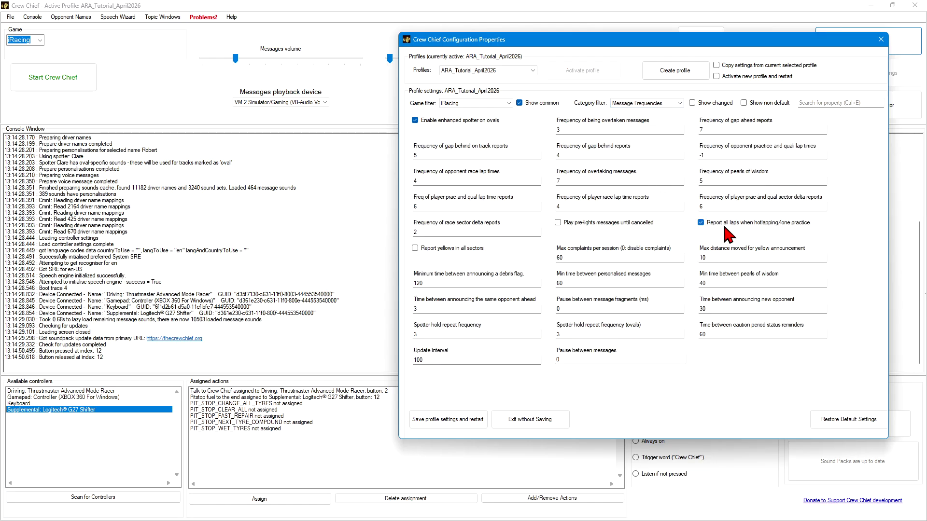
- Disable Report all laps when hotlapping/lone practice and close the properties, saving the profile changes with a restart
{"action": "mouse_move", "coordinate": [712, 234]}
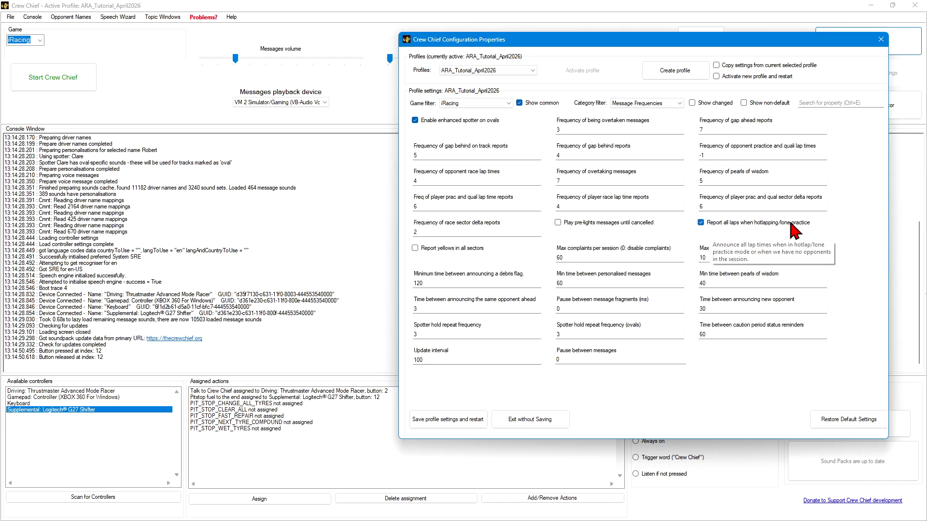
{"action": "left_click", "coordinate": [701, 223]}
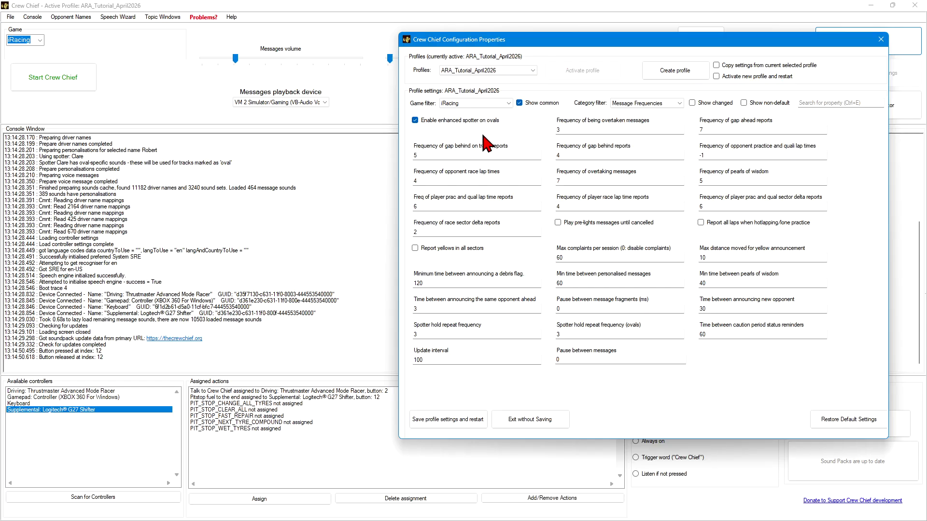
{"action": "mouse_move", "coordinate": [469, 148]}
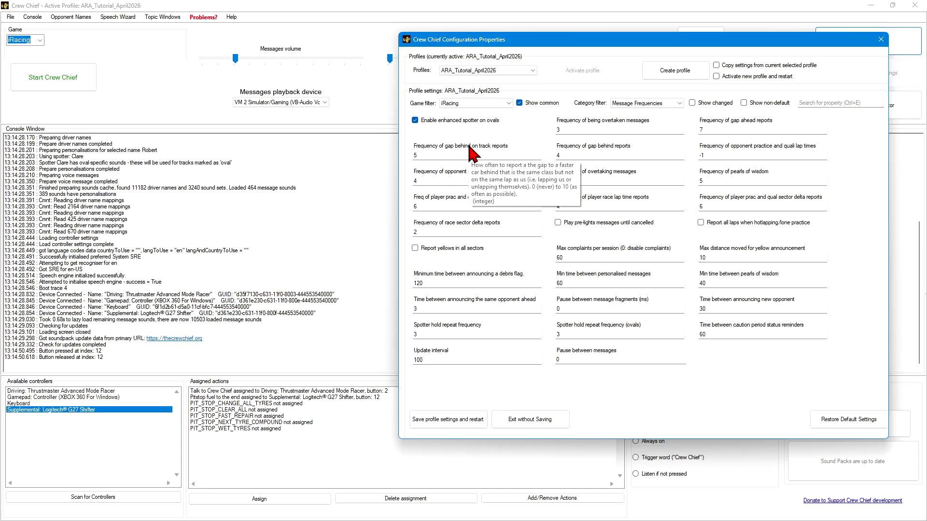
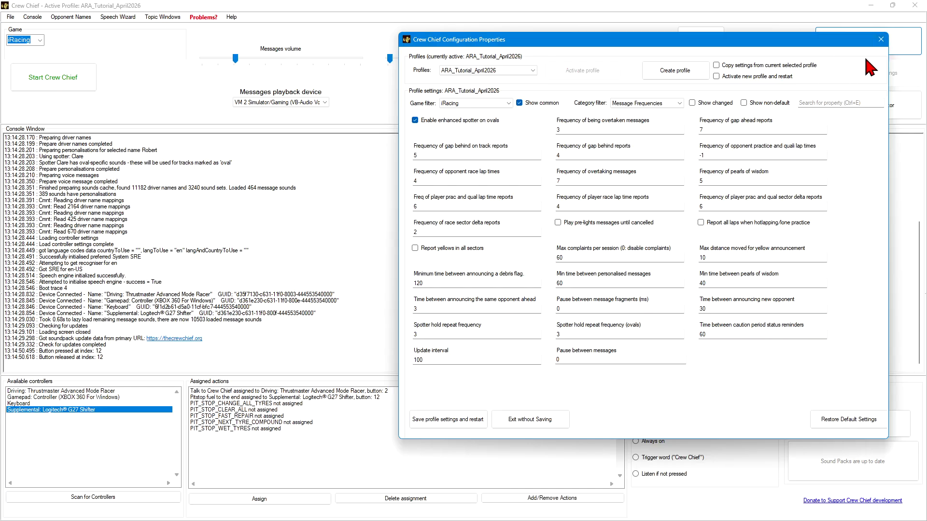
{"action": "left_click", "coordinate": [881, 43]}
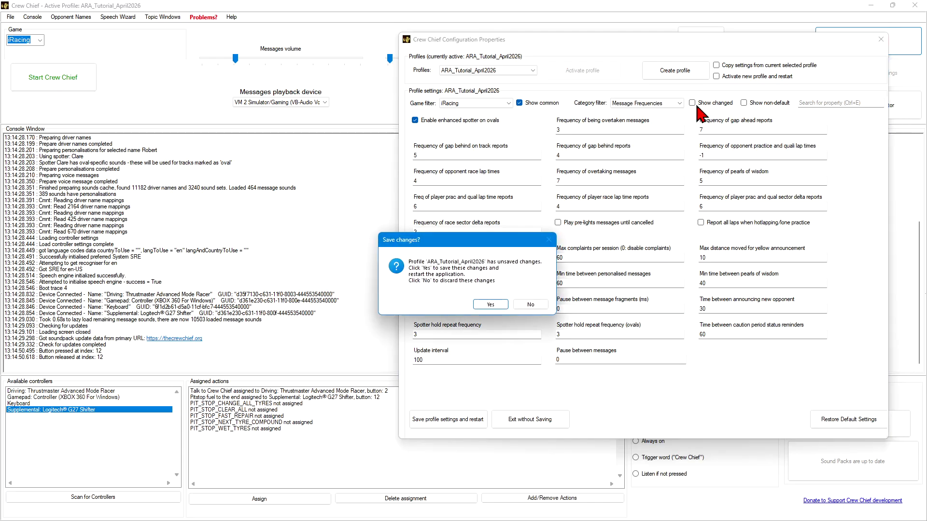
{"action": "left_click", "coordinate": [491, 305]}
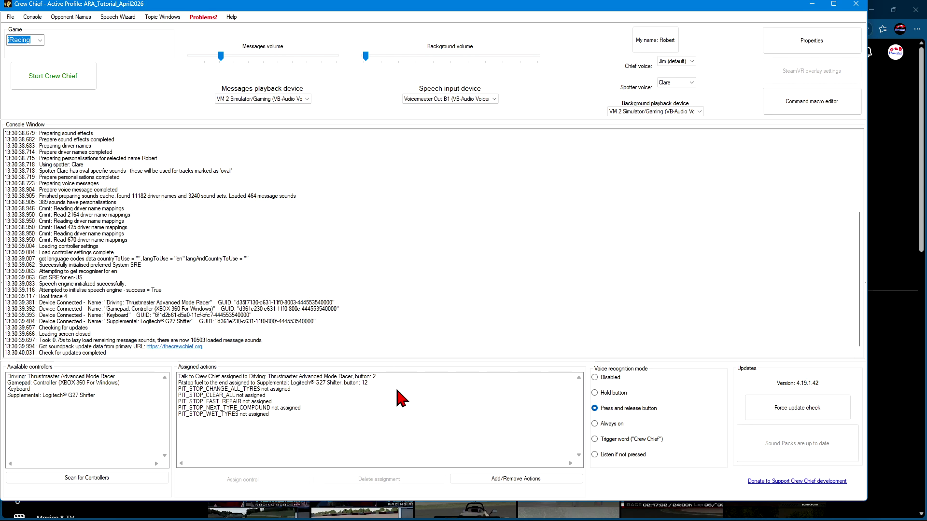
- Show only the non-default profile properties, set the Spotter overlap delay to 20 and save the change
{"action": "left_click", "coordinate": [815, 42]}
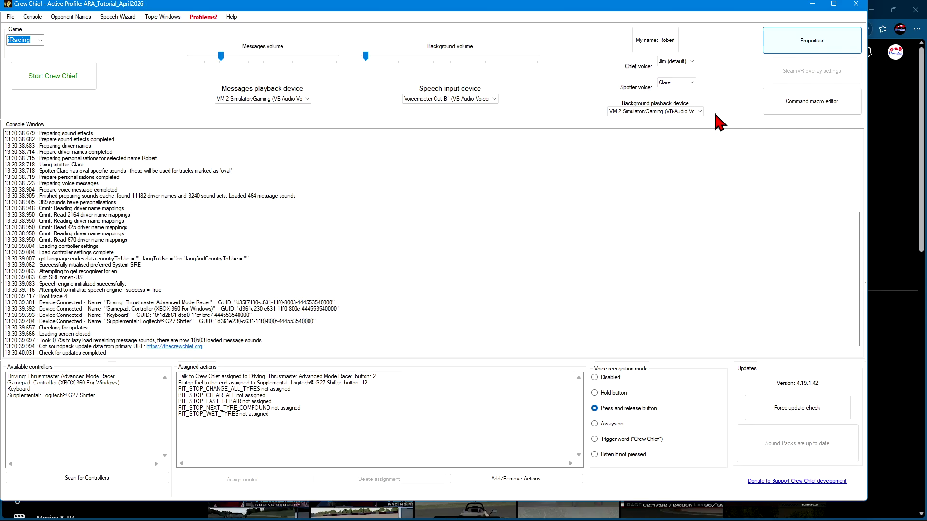
{"action": "left_click", "coordinate": [534, 114]}
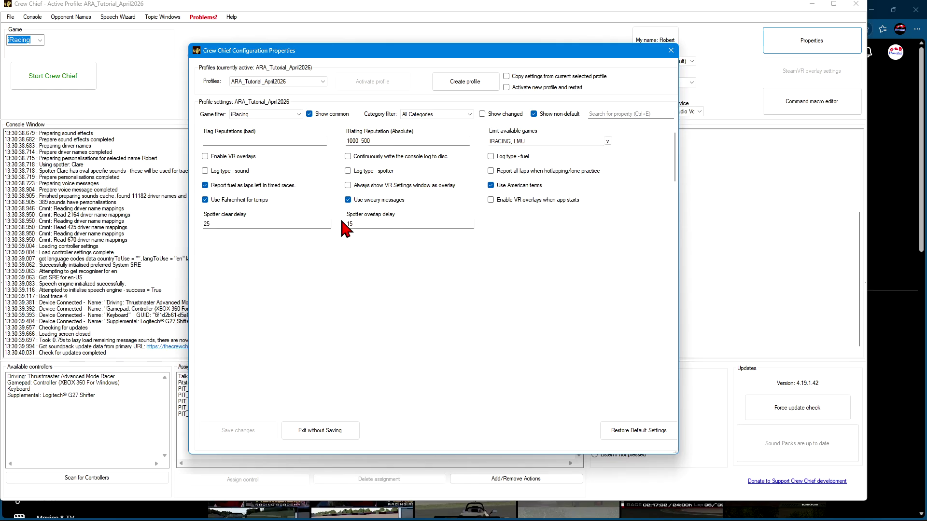
{"action": "double_click", "coordinate": [358, 223]}
{"action": "type", "text": "20"}
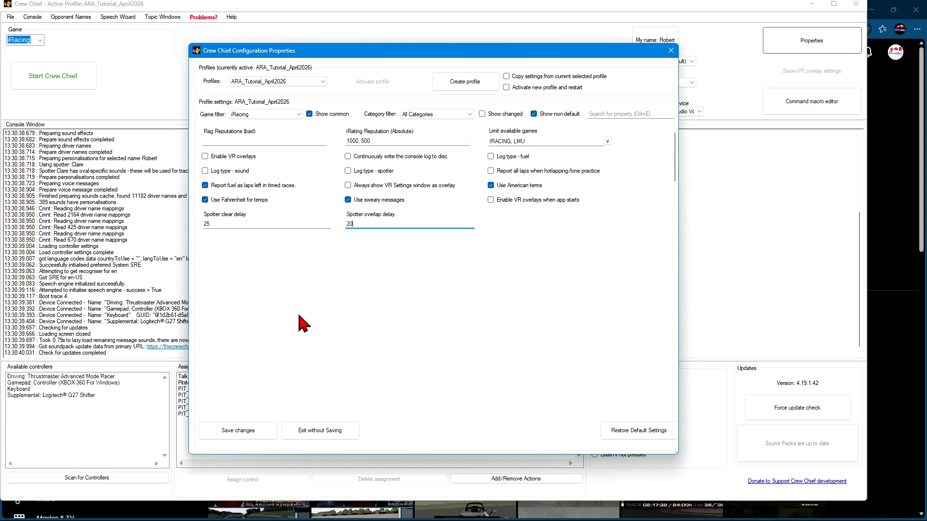
{"action": "left_click", "coordinate": [234, 430]}
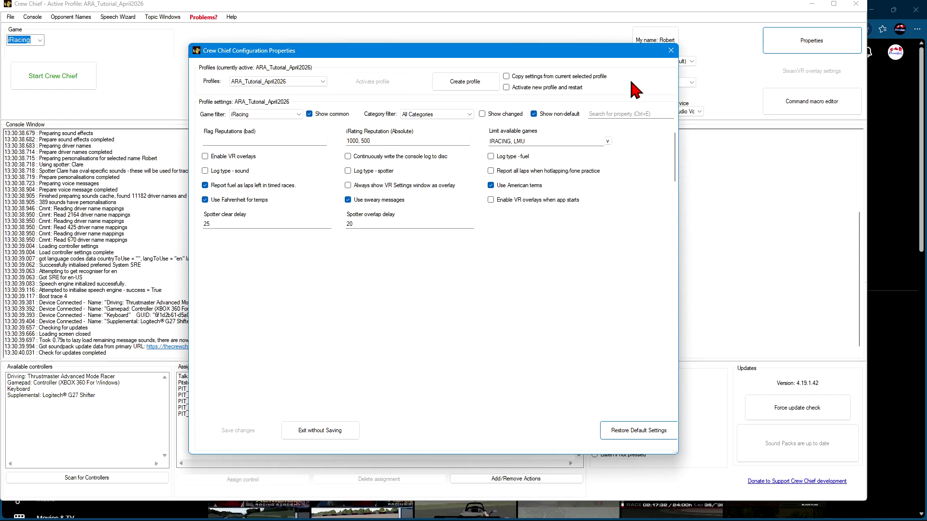
{"action": "left_click", "coordinate": [671, 50]}
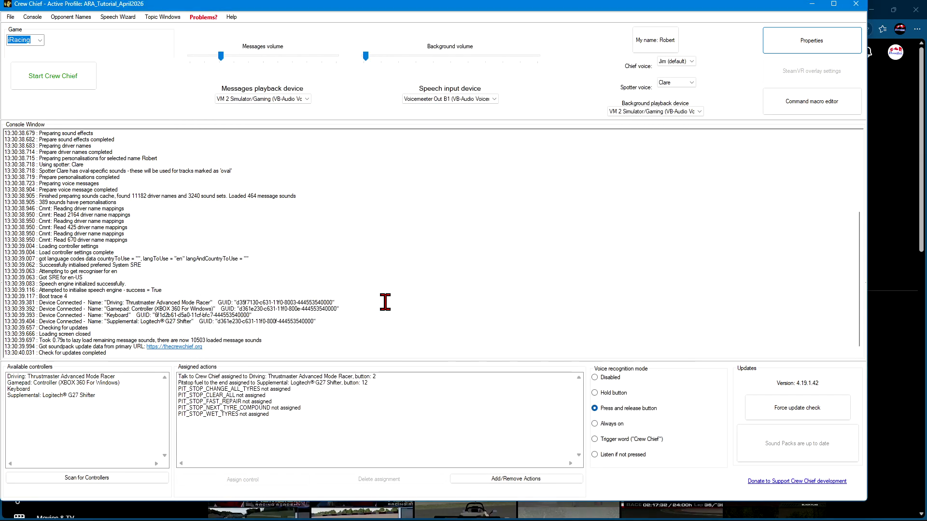
- Look through the additional available actions in the Action Editor, including the car damage and status report actions
{"action": "left_click", "coordinate": [517, 478]}
{"action": "scroll", "coordinate": [316, 251], "scroll_direction": "down", "scroll_amount": 8}
{"action": "scroll", "coordinate": [316, 251], "scroll_direction": "down", "scroll_amount": 5}
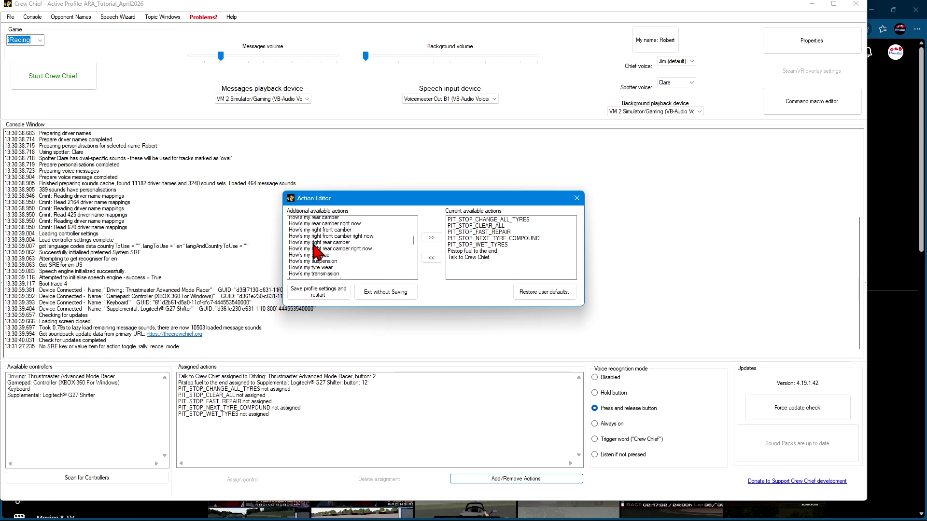
{"action": "scroll", "coordinate": [316, 251], "scroll_direction": "down", "scroll_amount": 4}
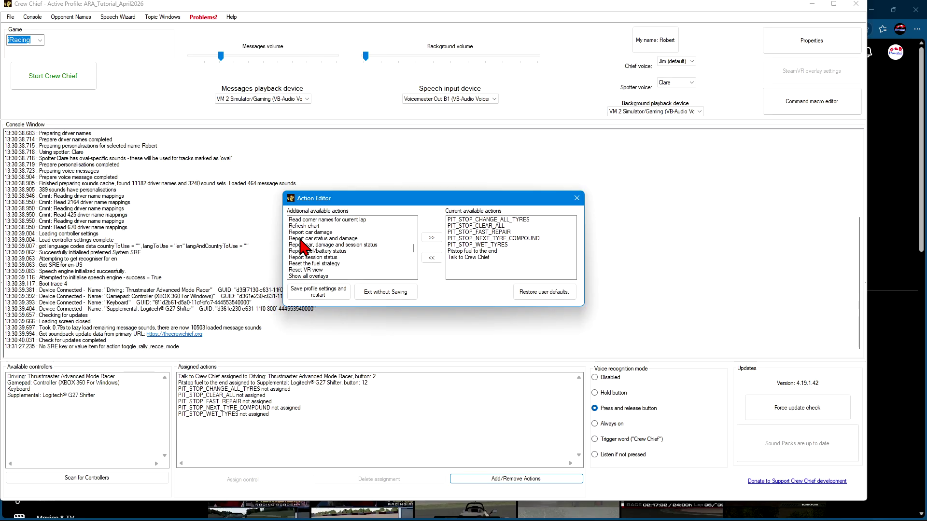
{"action": "left_click", "coordinate": [298, 227]}
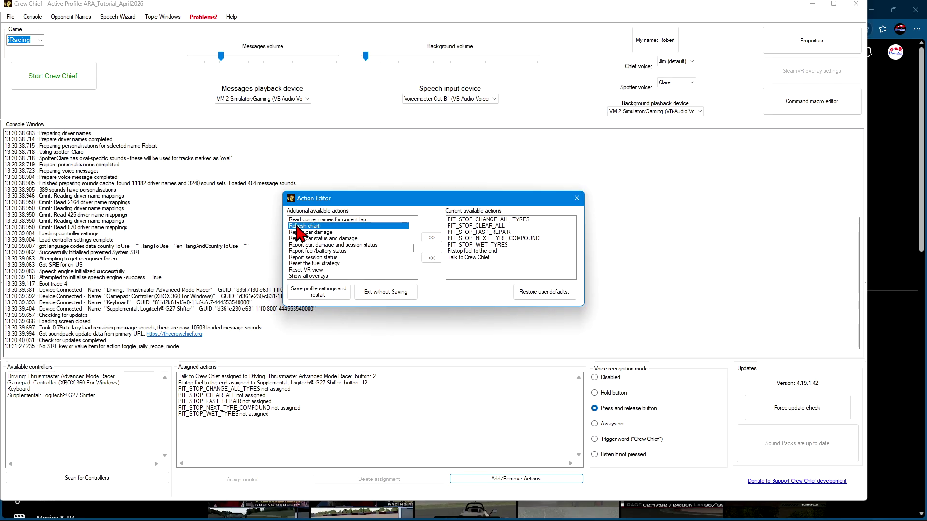
{"action": "key", "text": "Down"}
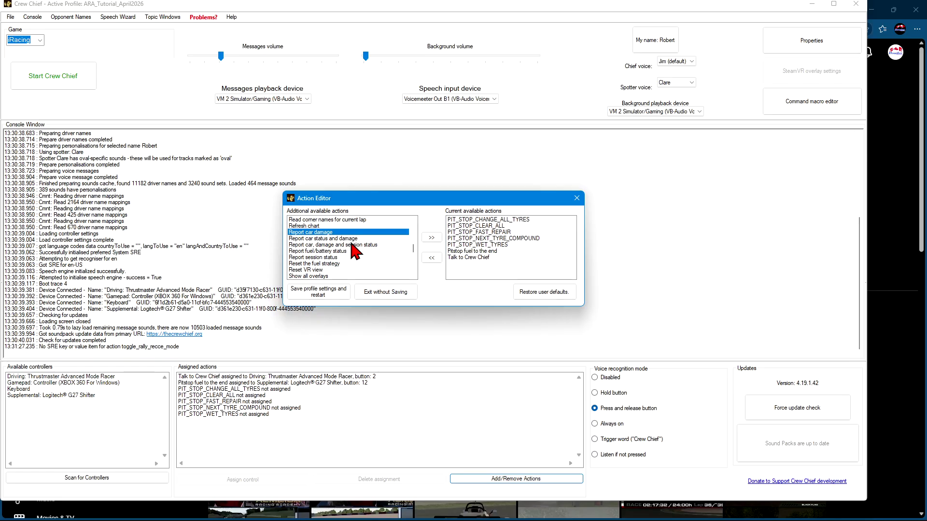
{"action": "scroll", "coordinate": [357, 246], "scroll_direction": "down", "scroll_amount": 2}
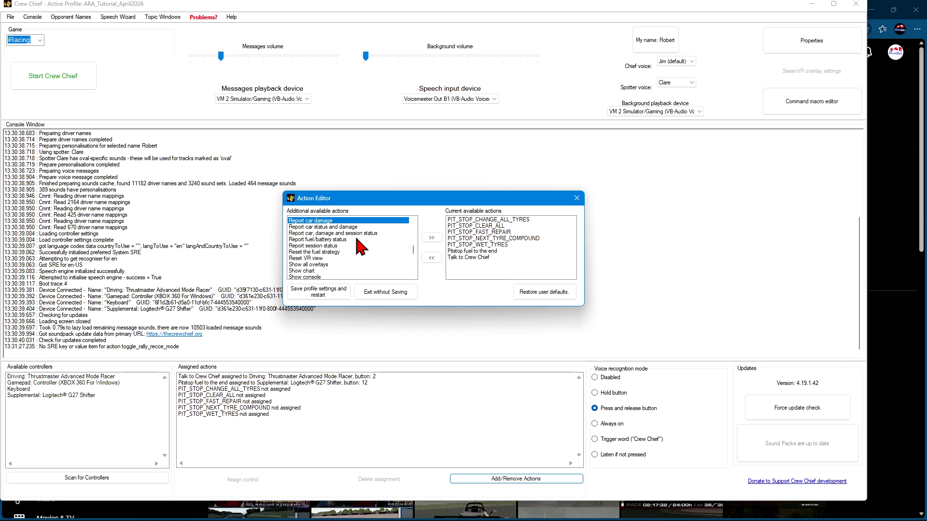
{"action": "scroll", "coordinate": [360, 245], "scroll_direction": "up", "scroll_amount": 2}
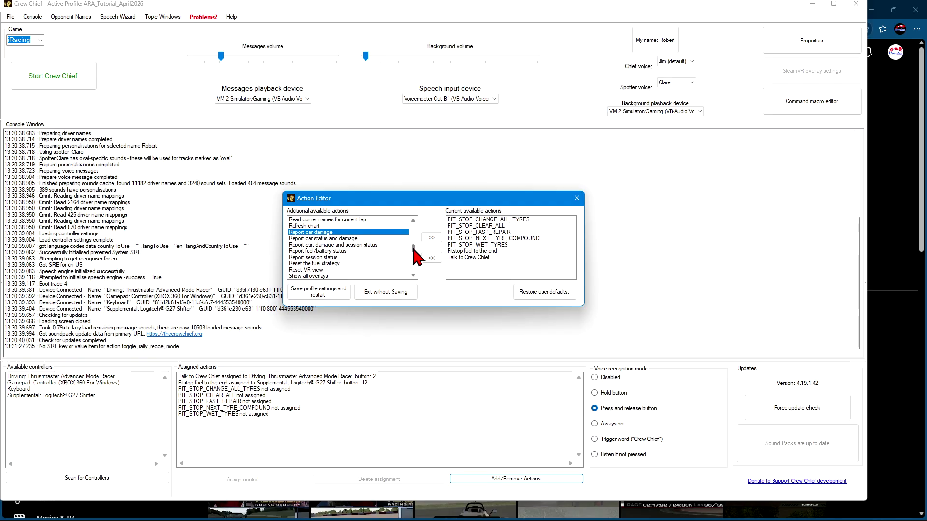
{"action": "scroll", "coordinate": [380, 255], "scroll_direction": "up", "scroll_amount": 2}
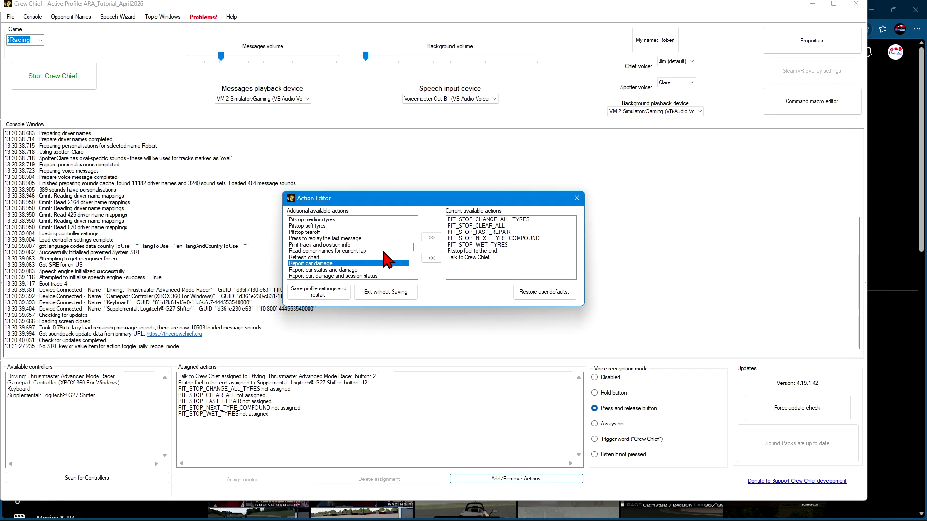
{"action": "scroll", "coordinate": [386, 260], "scroll_direction": "down", "scroll_amount": 2}
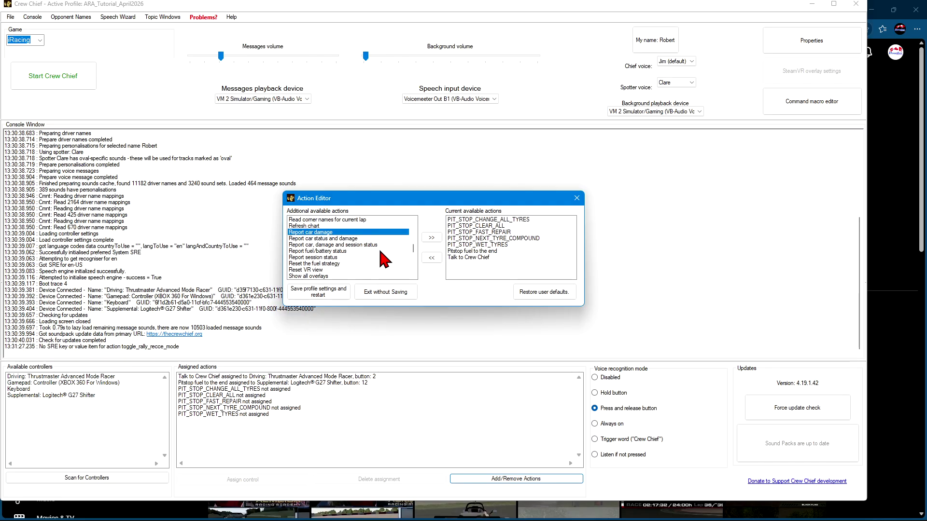
{"action": "scroll", "coordinate": [379, 258], "scroll_direction": "down", "scroll_amount": 2}
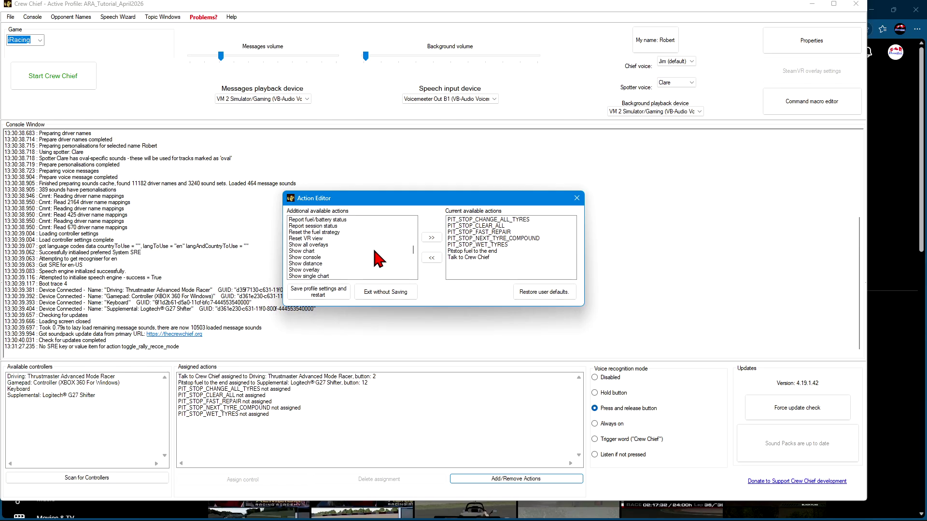
{"action": "scroll", "coordinate": [379, 259], "scroll_direction": "down", "scroll_amount": 4}
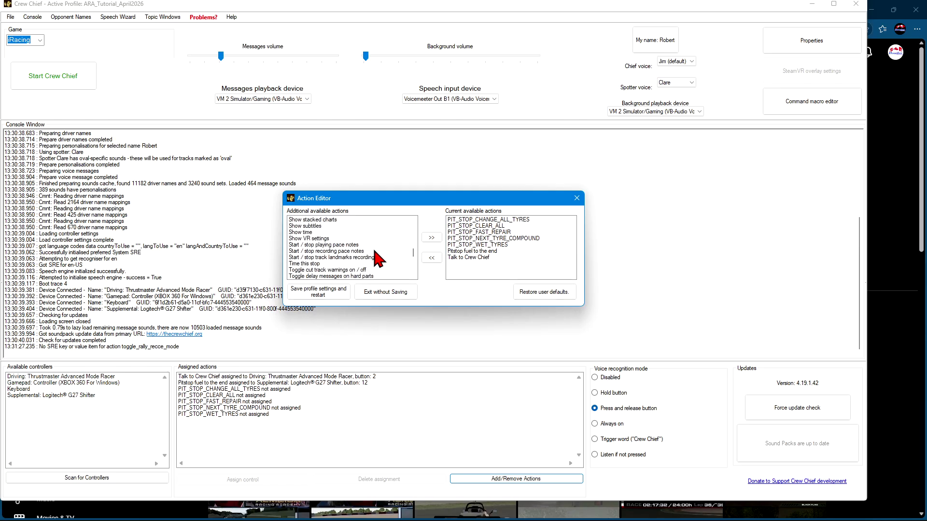
- Add Toggle race updates on/off to the current available actions and save the profile settings with a restart
{"action": "scroll", "coordinate": [378, 258], "scroll_direction": "down", "scroll_amount": 2}
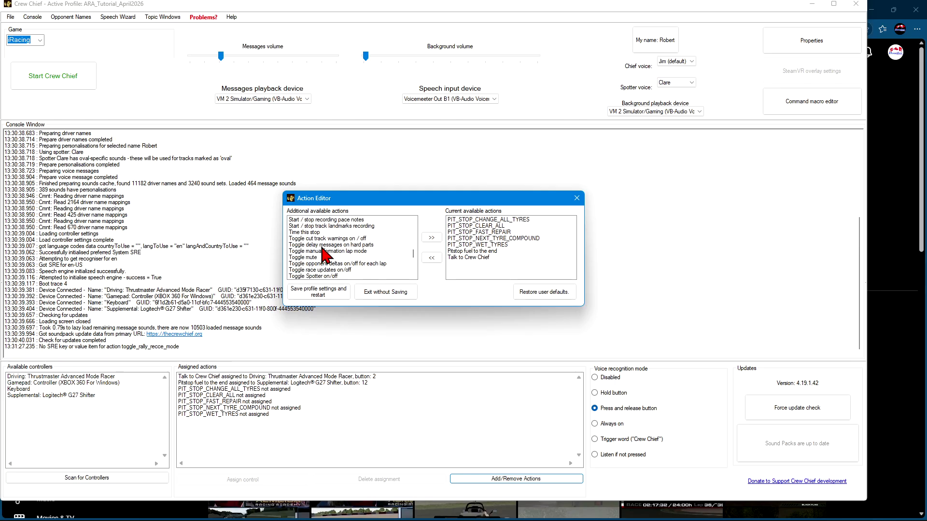
{"action": "left_click", "coordinate": [309, 270]}
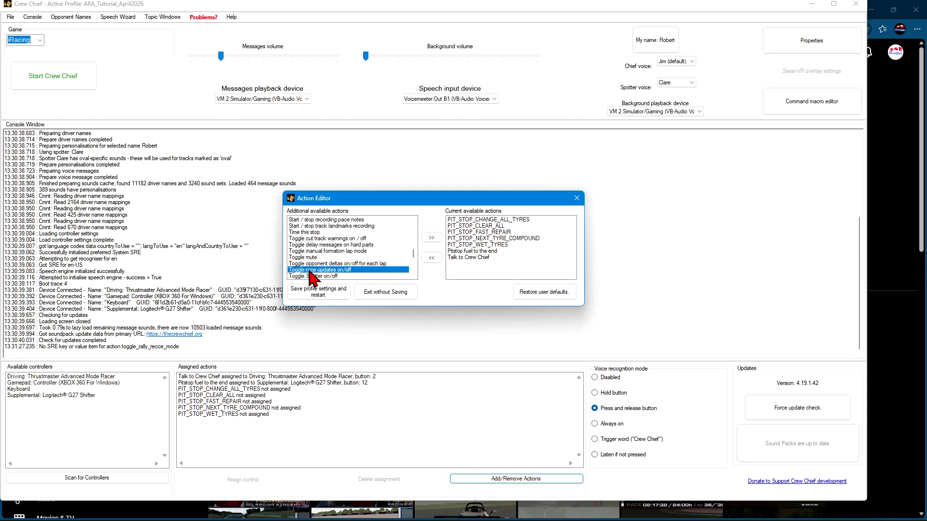
{"action": "left_click", "coordinate": [431, 238]}
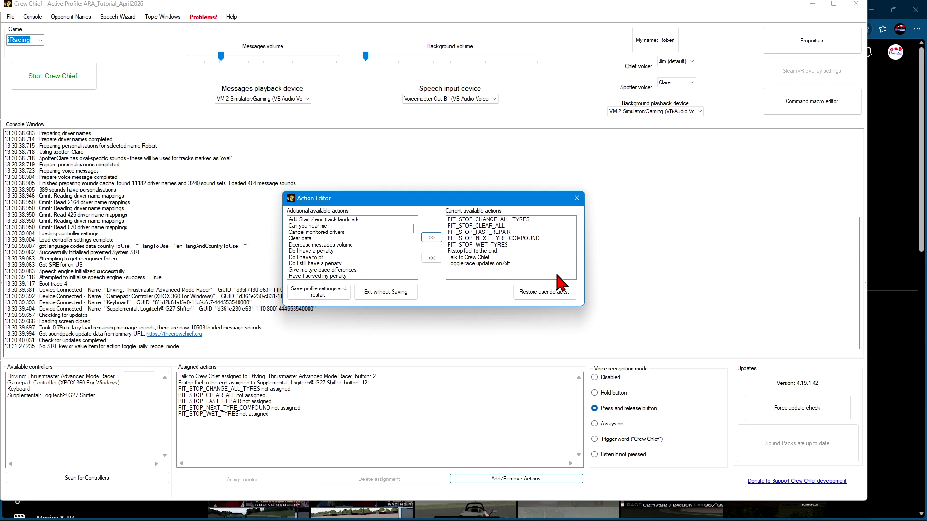
{"action": "left_click", "coordinate": [323, 296]}
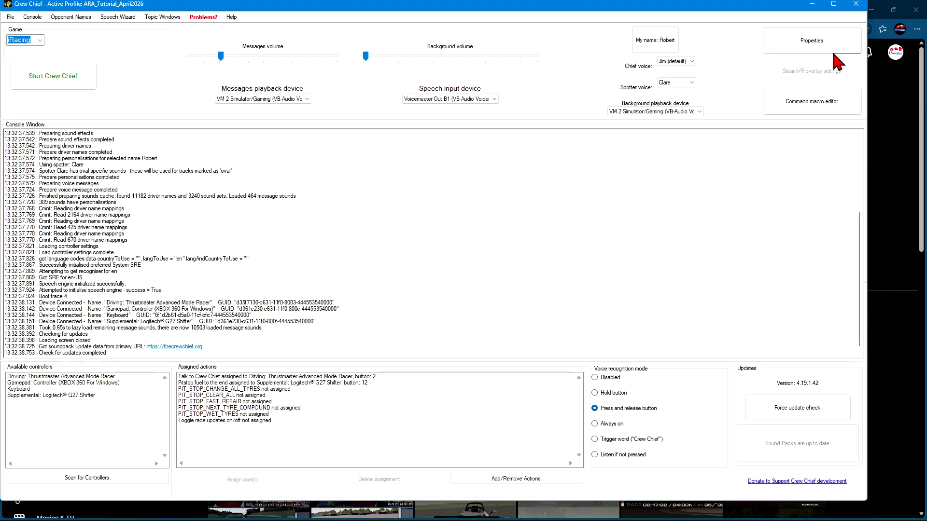
- Reopen the profile properties and look through the Message Frequencies category
{"action": "left_click", "coordinate": [814, 42]}
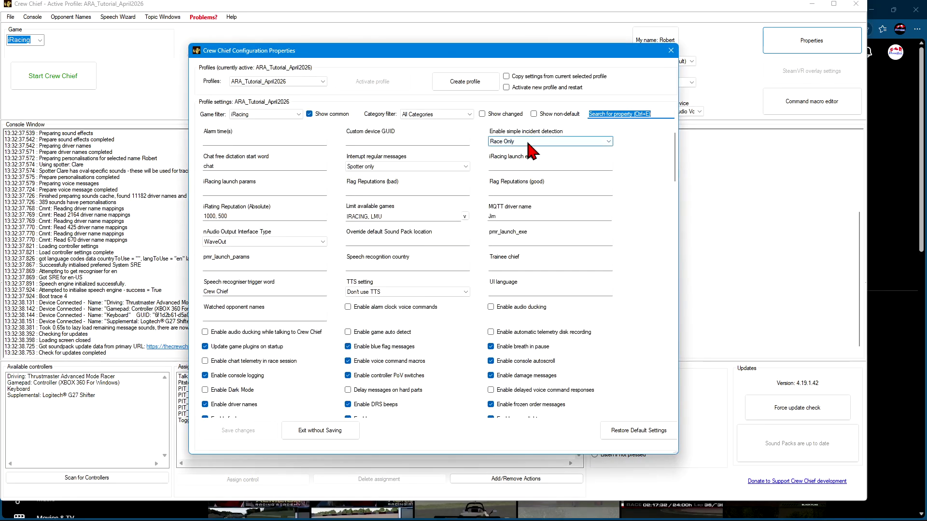
{"action": "left_click", "coordinate": [455, 115]}
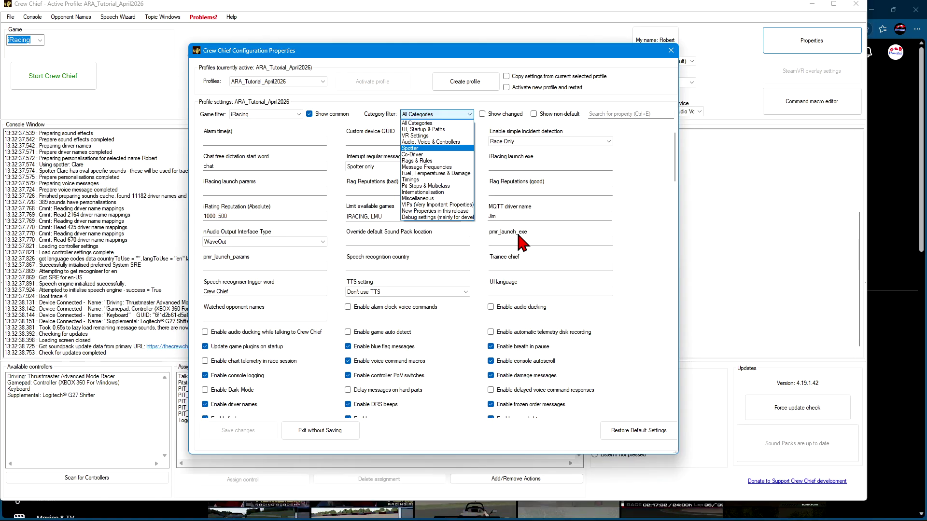
{"action": "left_click", "coordinate": [643, 193]}
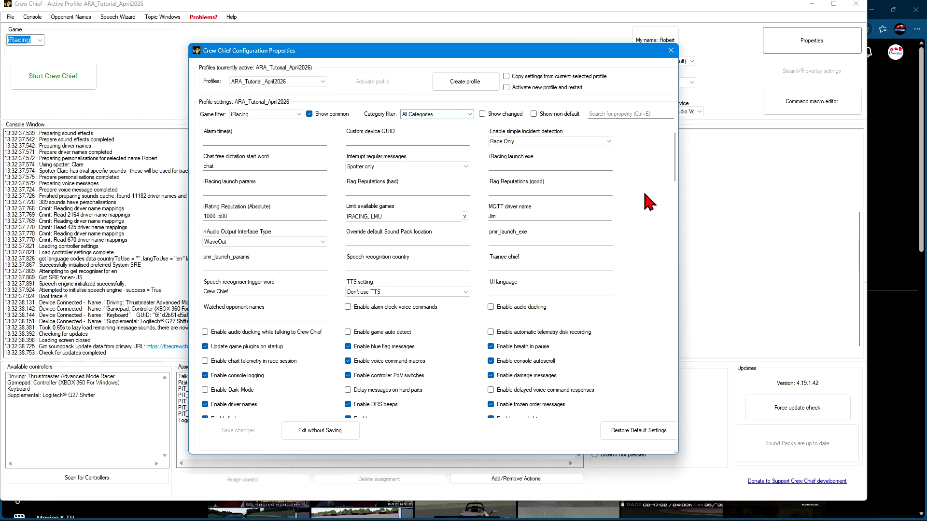
{"action": "left_click", "coordinate": [600, 115]}
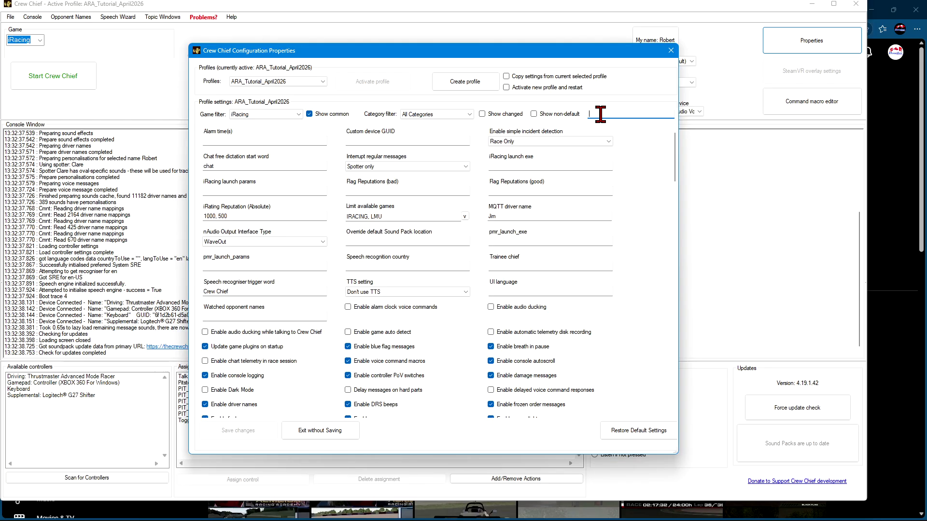
{"action": "left_click", "coordinate": [451, 115]}
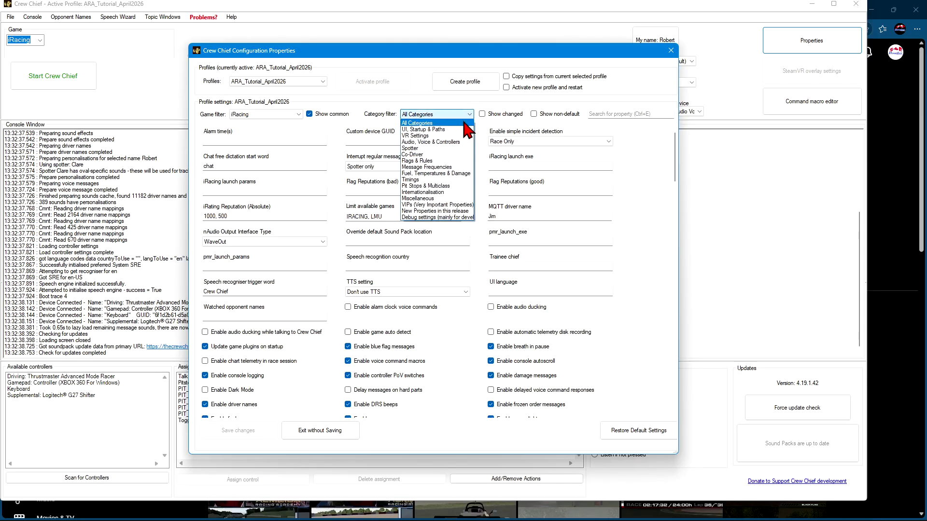
{"action": "left_click", "coordinate": [455, 168]}
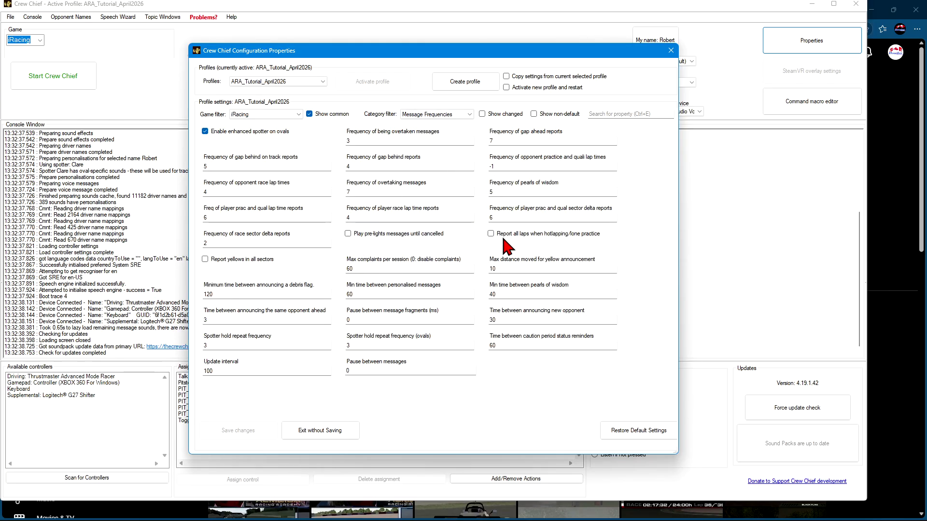
- Search the profile properties for "delay" across all categories
{"action": "left_click", "coordinate": [607, 113]}
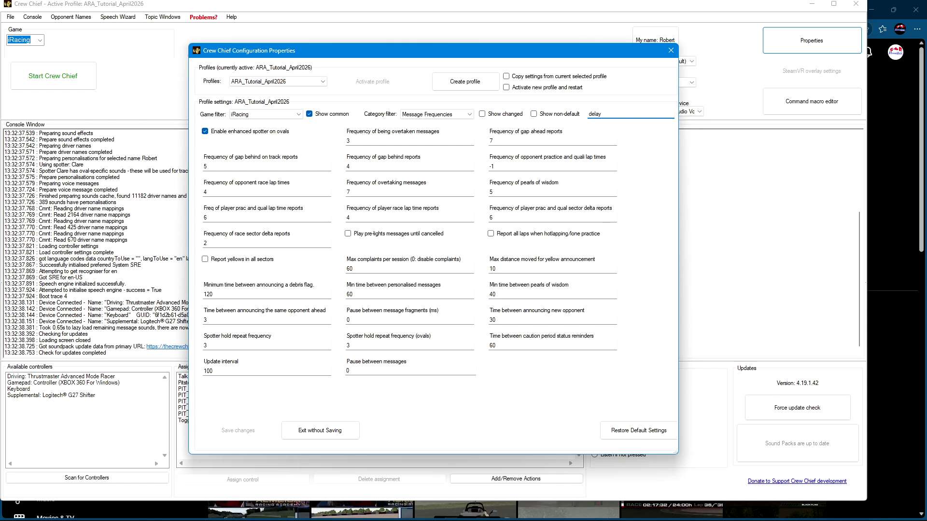
{"action": "left_click", "coordinate": [454, 115]}
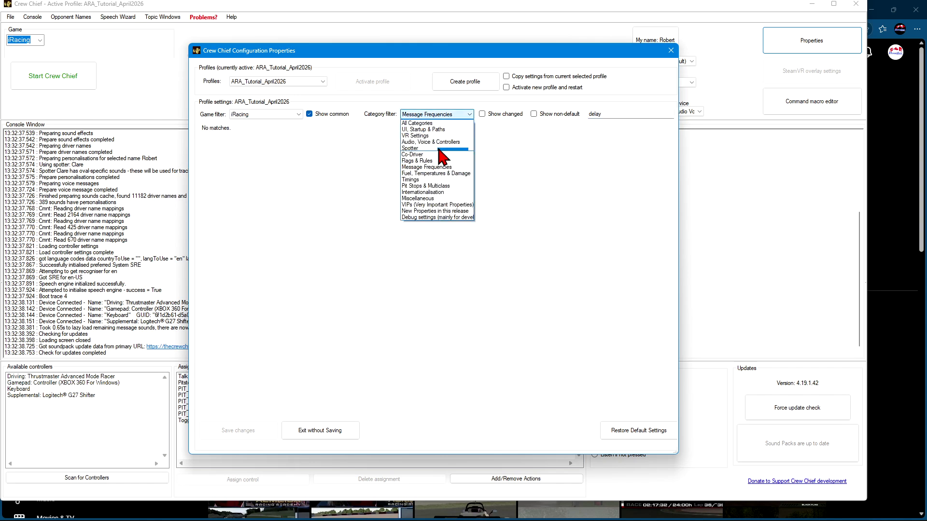
{"action": "left_click", "coordinate": [439, 124]}
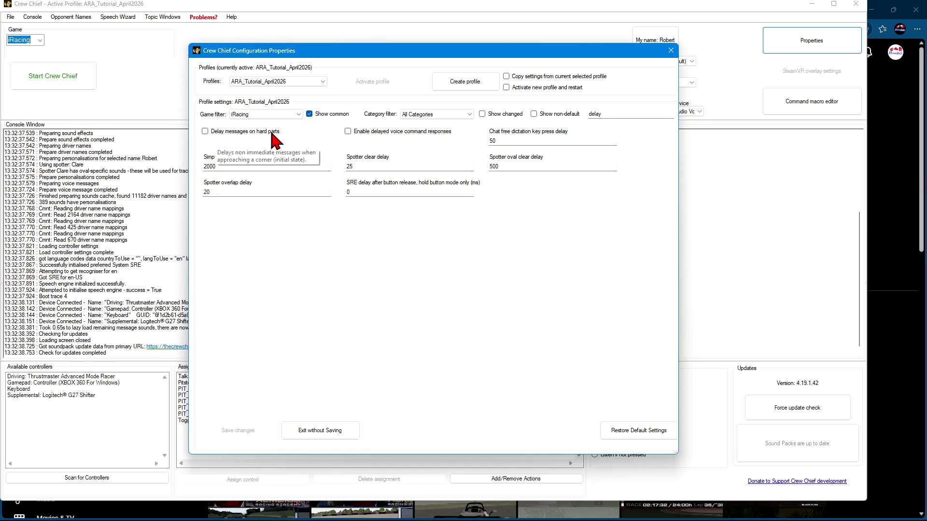
- Enable Delay messages on hard parts, save the profile settings with a restart and maximise the main window
{"action": "left_click", "coordinate": [205, 132]}
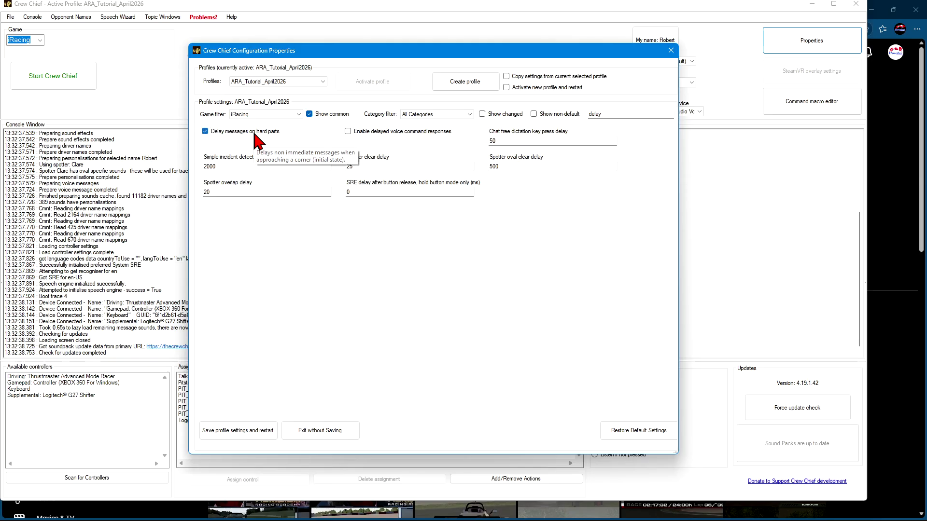
{"action": "left_click", "coordinate": [257, 433]}
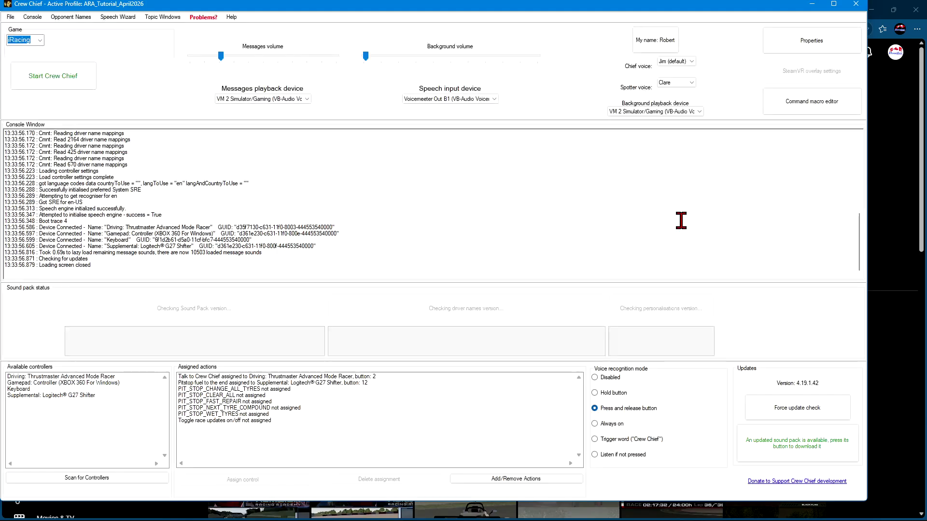
{"action": "double_click", "coordinate": [683, 7]}
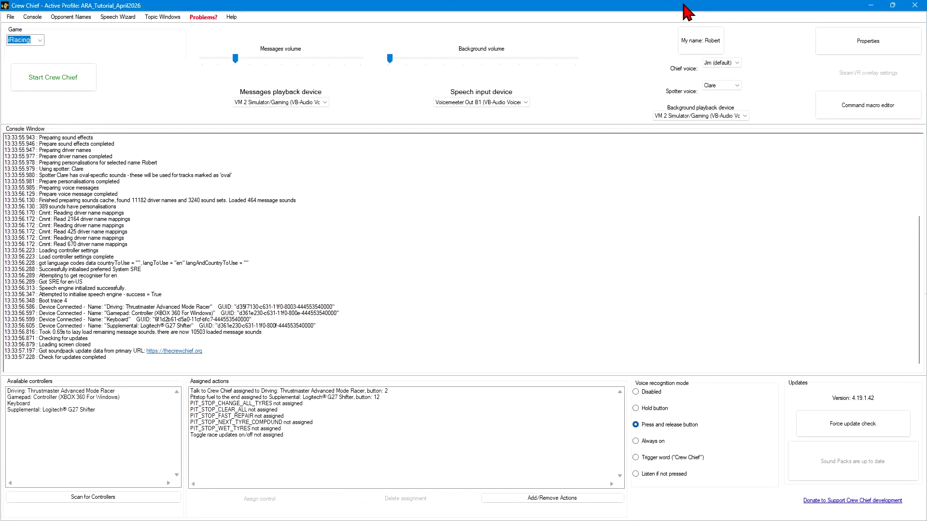